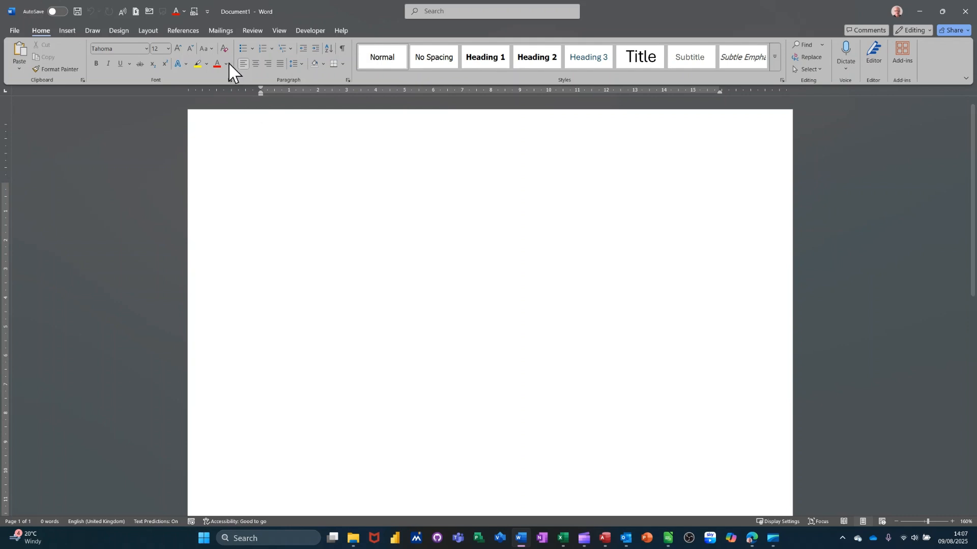
Start a Letters mail merge and create a new typed recipient list
left_click(220, 31)
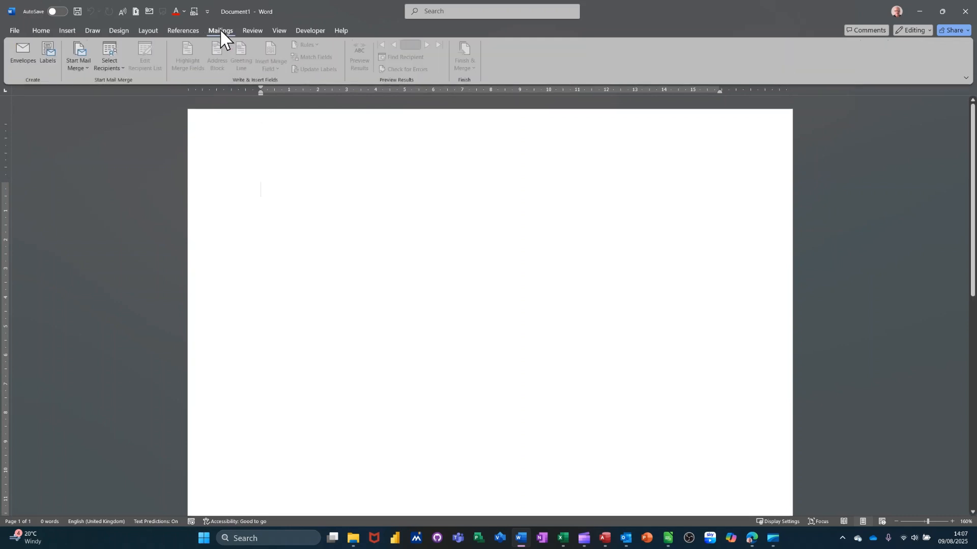
left_click(84, 64)
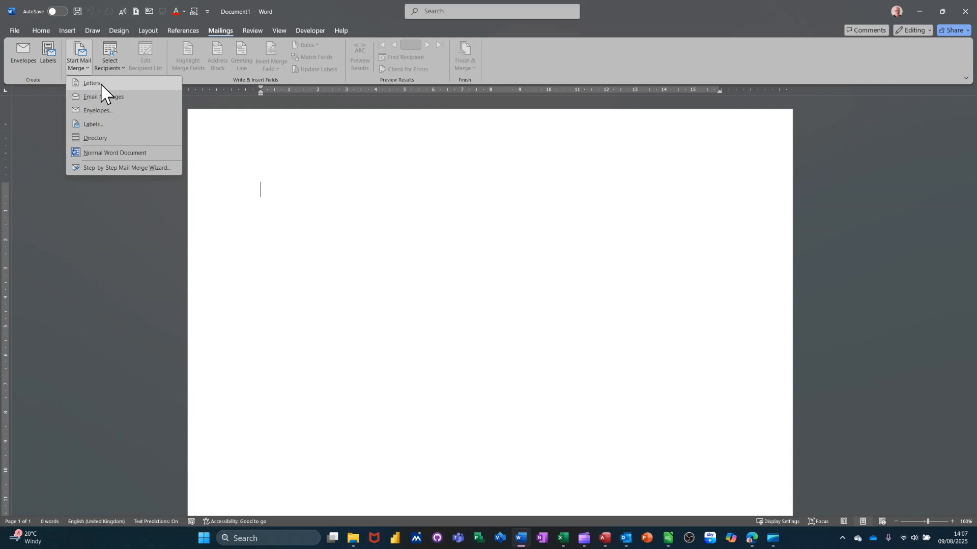
left_click(100, 84)
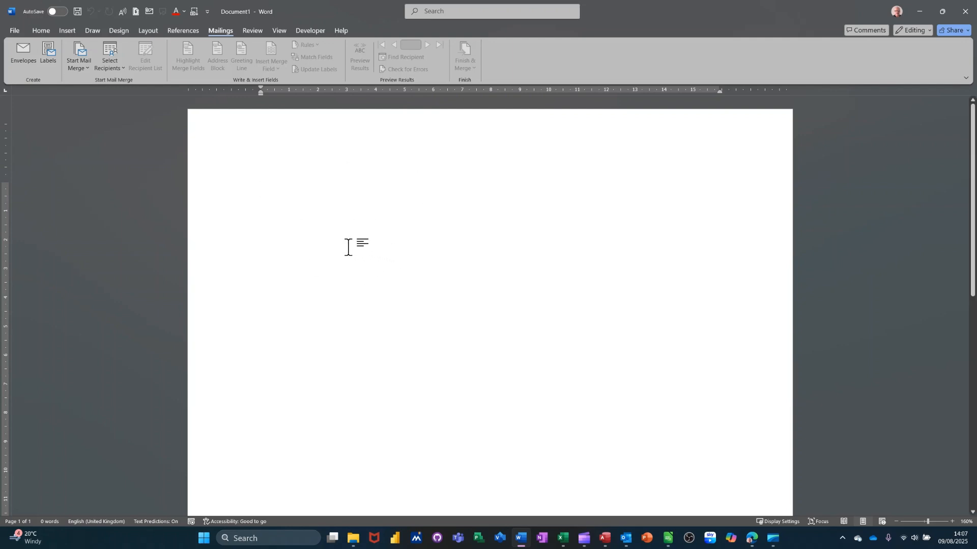
left_click(111, 64)
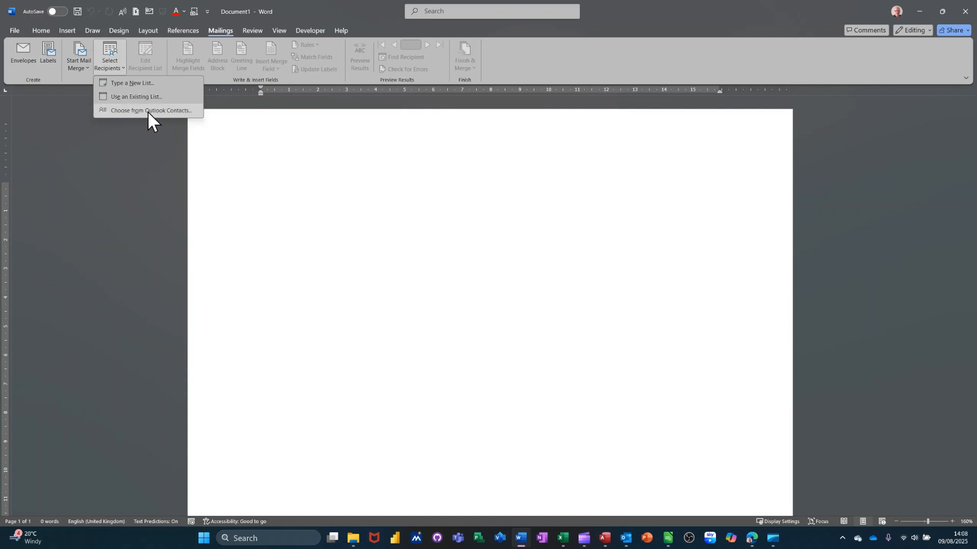
left_click(124, 83)
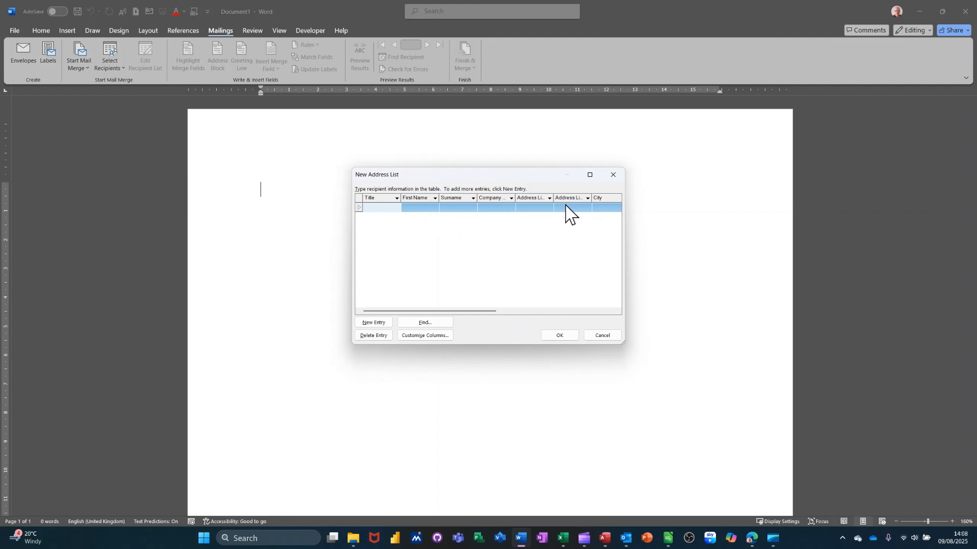
Delete the Email Address, Work Phone and Home Phone fields from the address list's columns
left_click(416, 336)
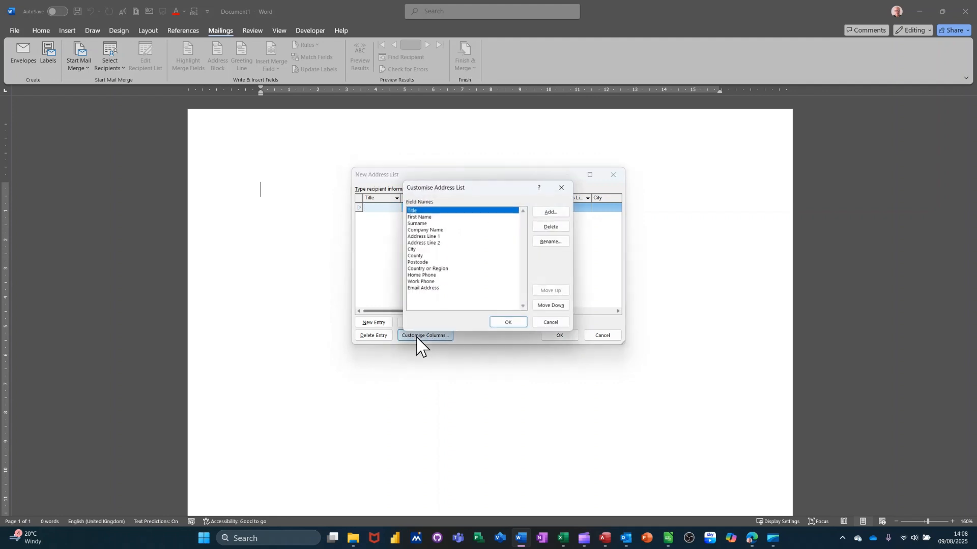
left_click(416, 288)
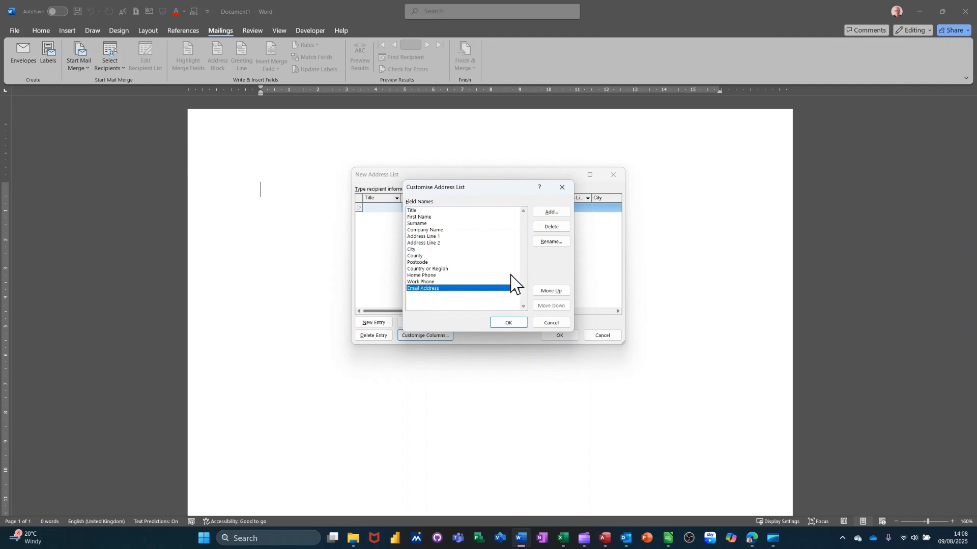
left_click(547, 228)
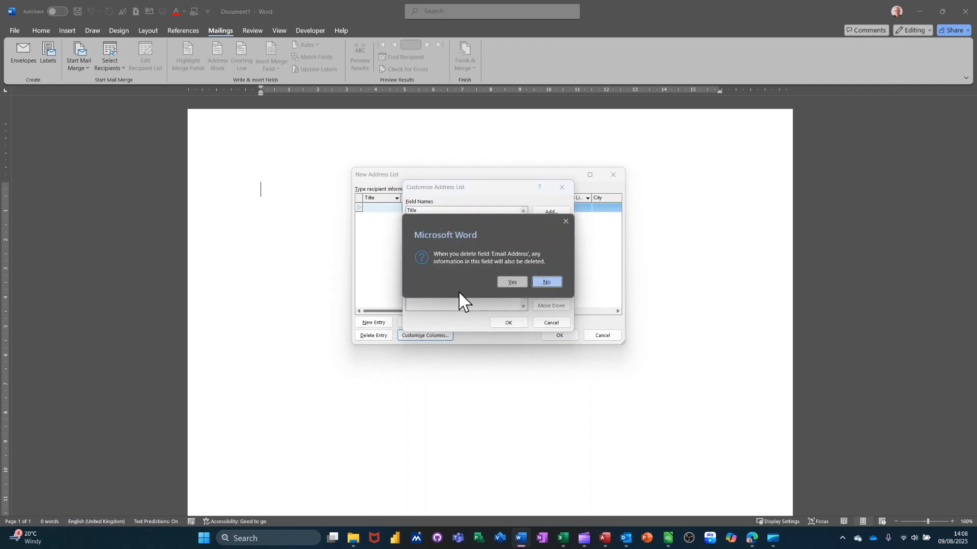
left_click(505, 283)
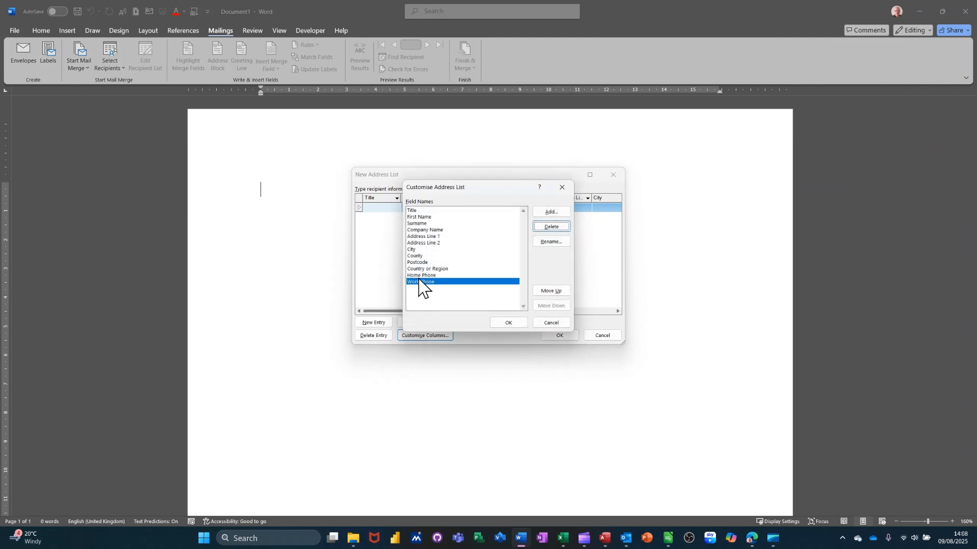
left_click(547, 227)
left_click(505, 282)
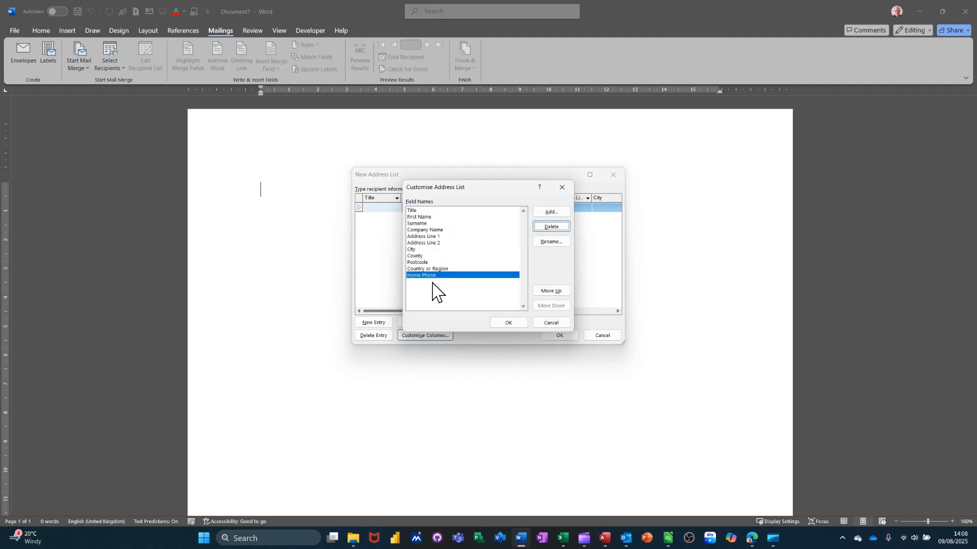
left_click(543, 229)
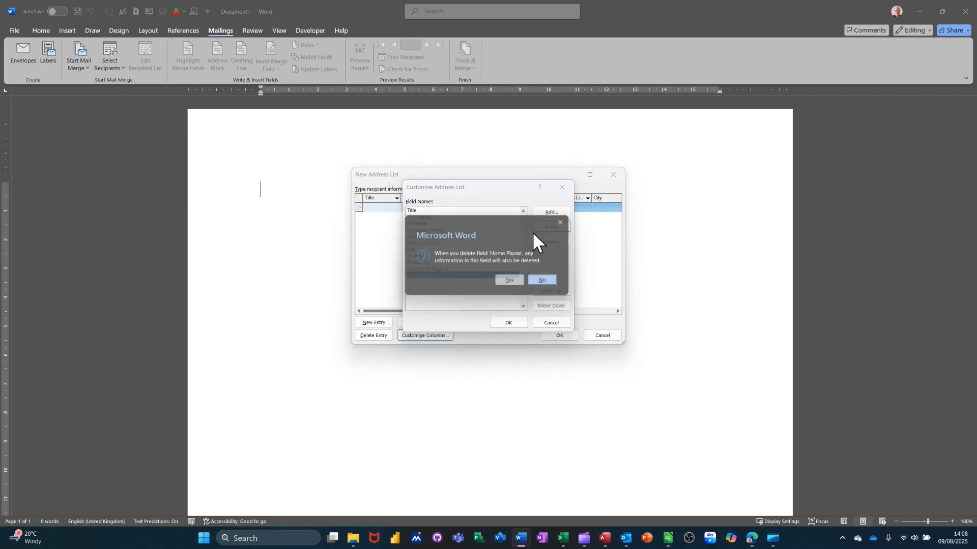
left_click(505, 280)
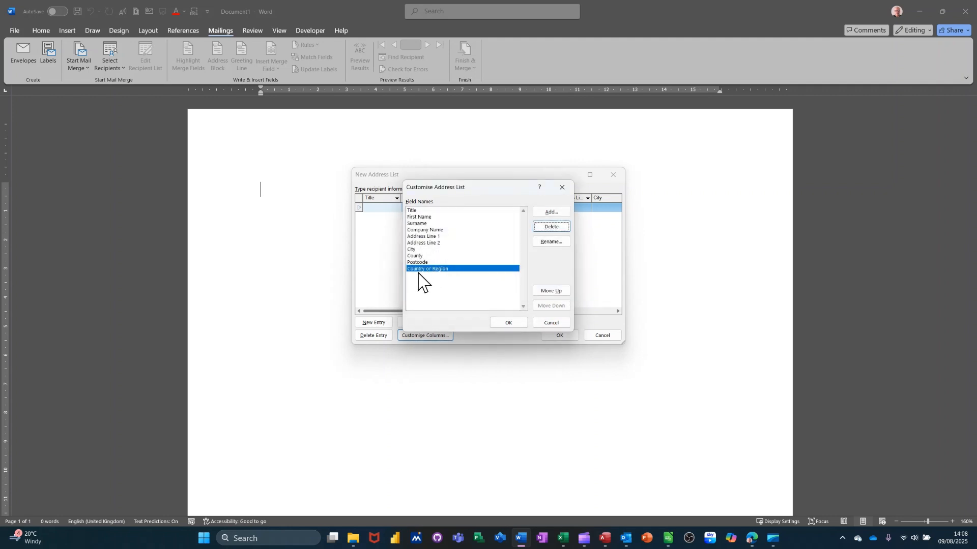
Delete the Address Line 2, Company Name and Country or Region fields and apply the customised columns
left_click(429, 243)
left_click(543, 228)
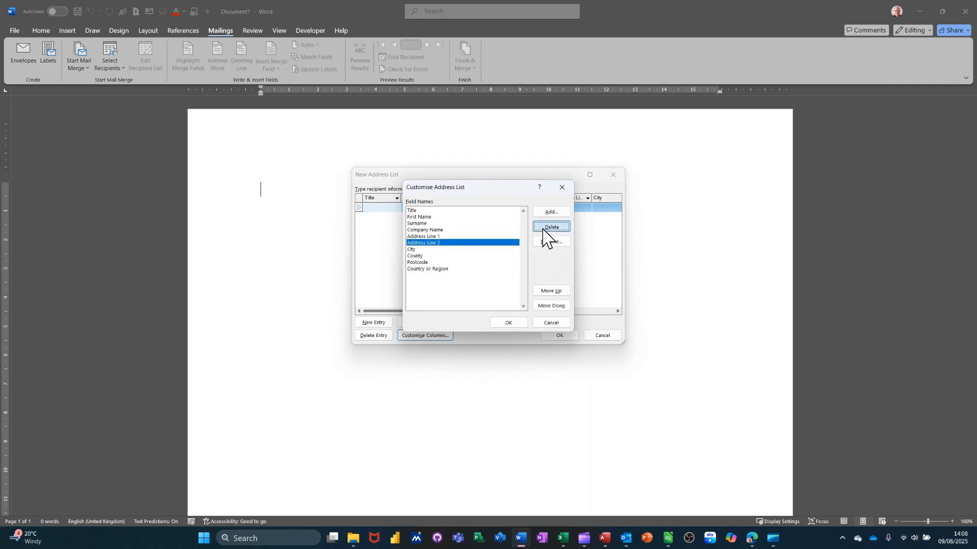
left_click(508, 283)
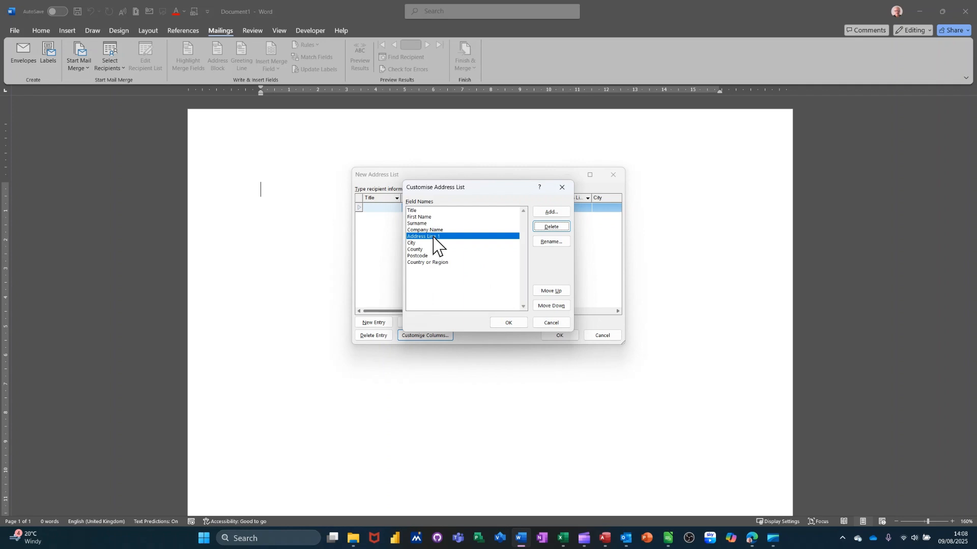
left_click(431, 230)
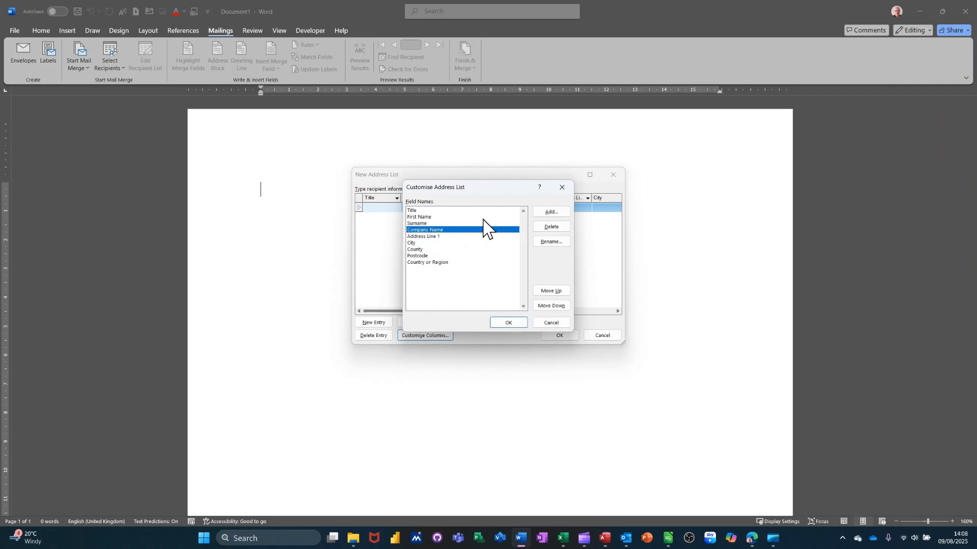
left_click(543, 229)
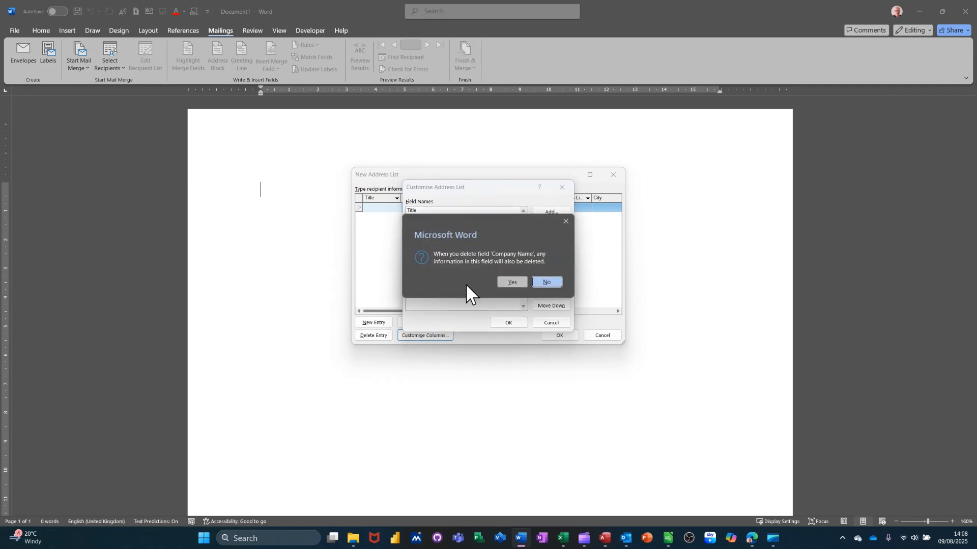
left_click(504, 283)
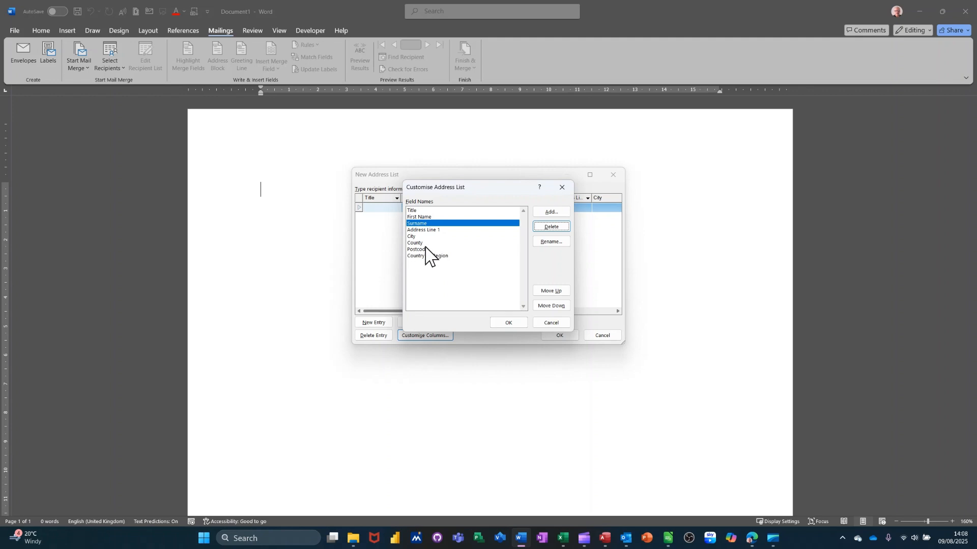
left_click(416, 257)
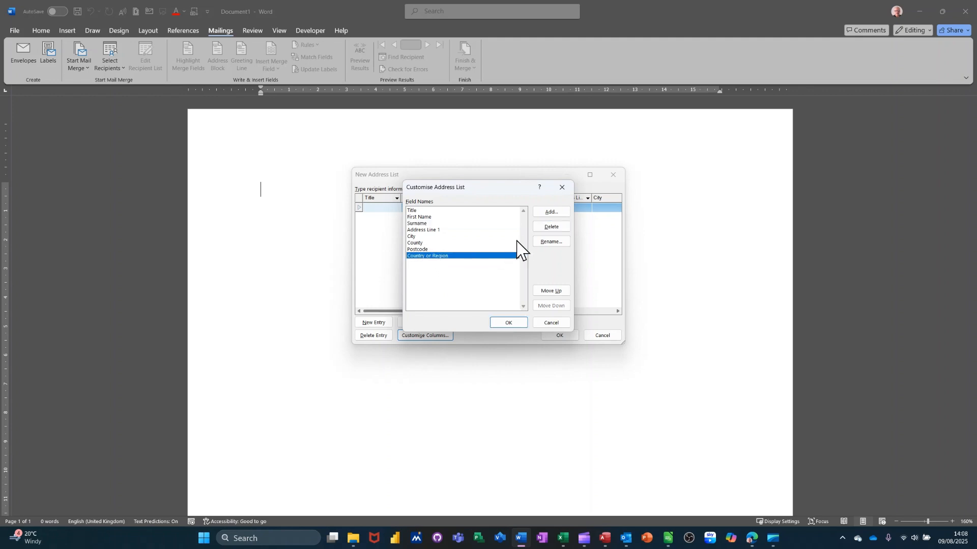
left_click(545, 228)
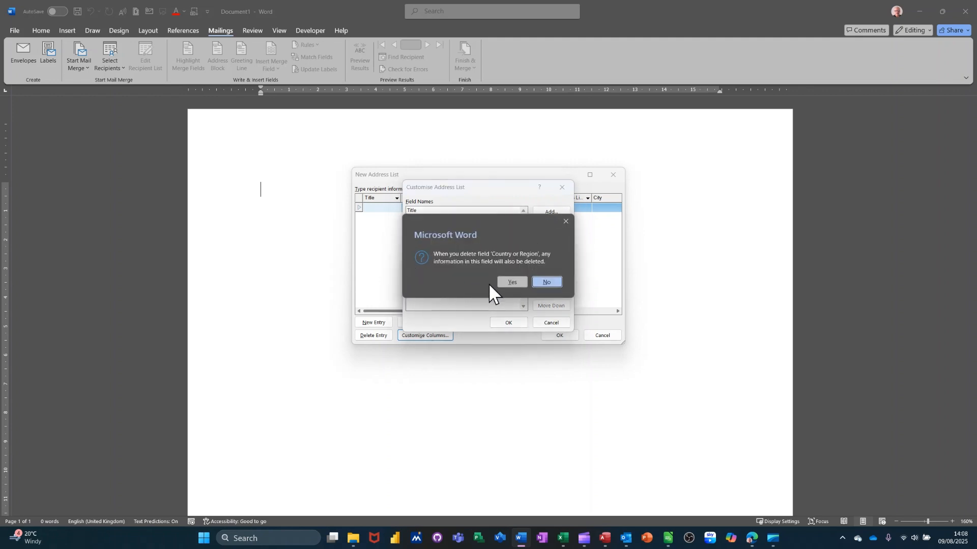
left_click(506, 282)
left_click(503, 323)
Enter the title Mr and the recipient's first name and surname in the first address list entry
left_click(372, 207)
type("Mr")
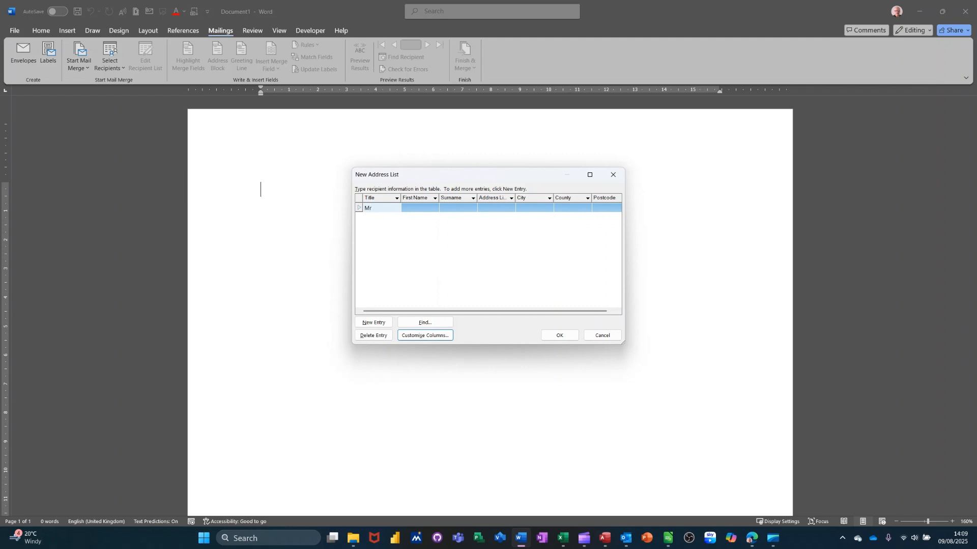
key("Tab")
type("Steve")
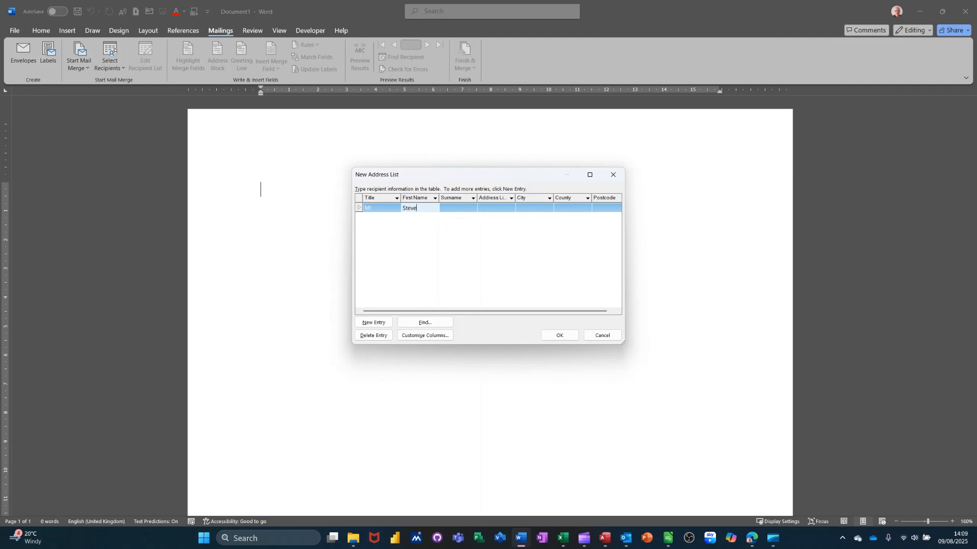
key("Tab")
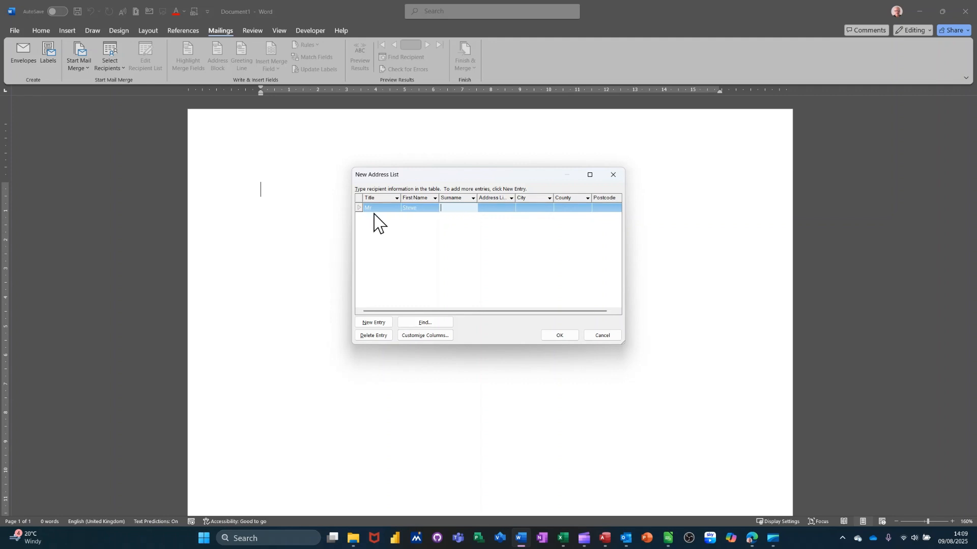
type("Saxton")
key("Tab")
Fill in the first recipient's street address and city in Address Line 1 and City
type("1")
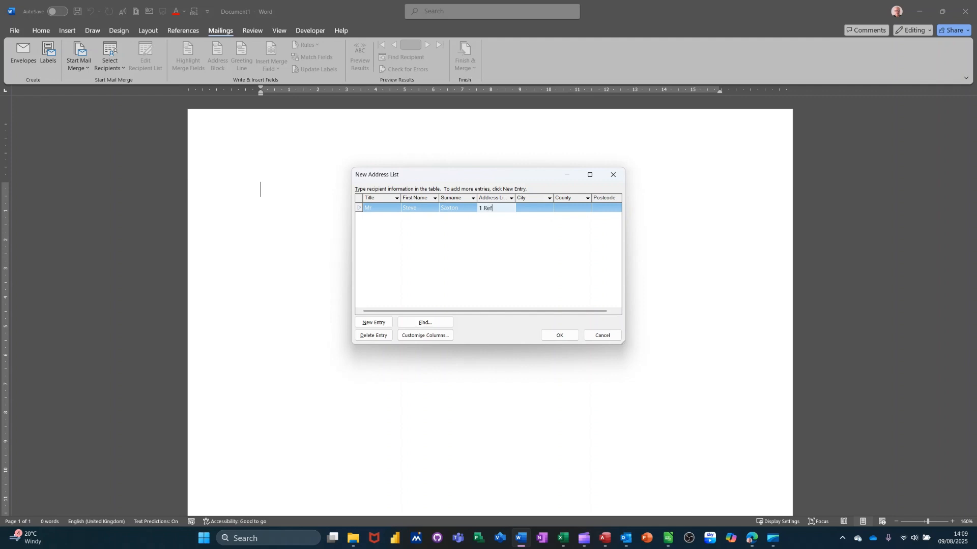
type(" Ref Place")
key("Tab")
type("Lee3ds")
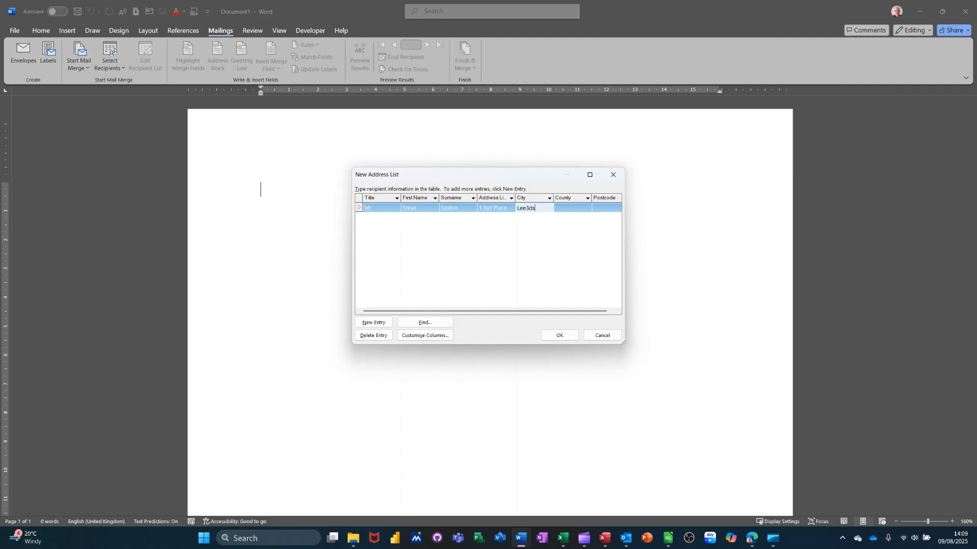
type("=")
key("BackSpace")
key("BackSpace")
key("BackSpace")
type("ds")
key("Tab")
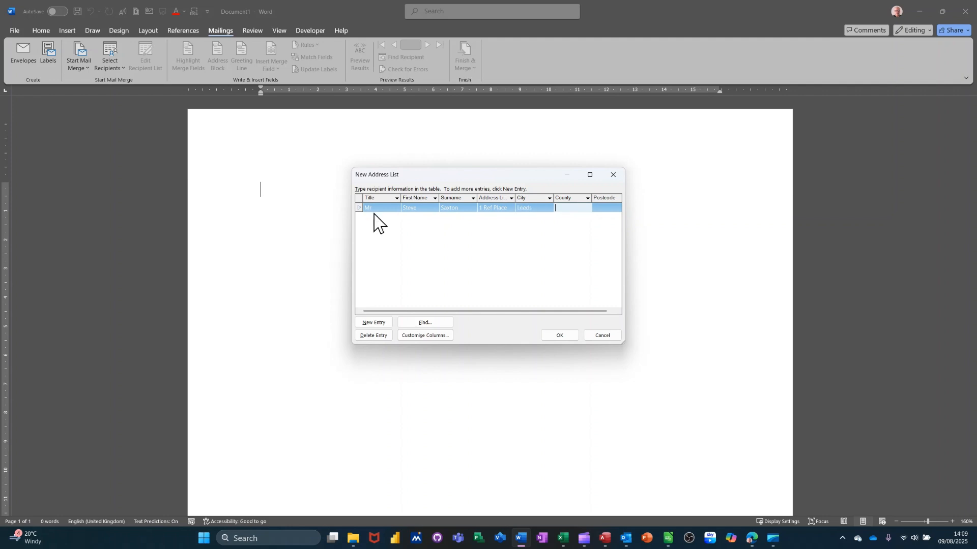
type("LS1 2WE")
key("BackSpace")
key("BackSpace")
key("BackSpace")
key("BackSpace")
key("BackSpace")
key("BackSpace")
key("BackSpace")
Delete the County field from the address list's columns and apply the change
left_click(416, 336)
left_click(430, 243)
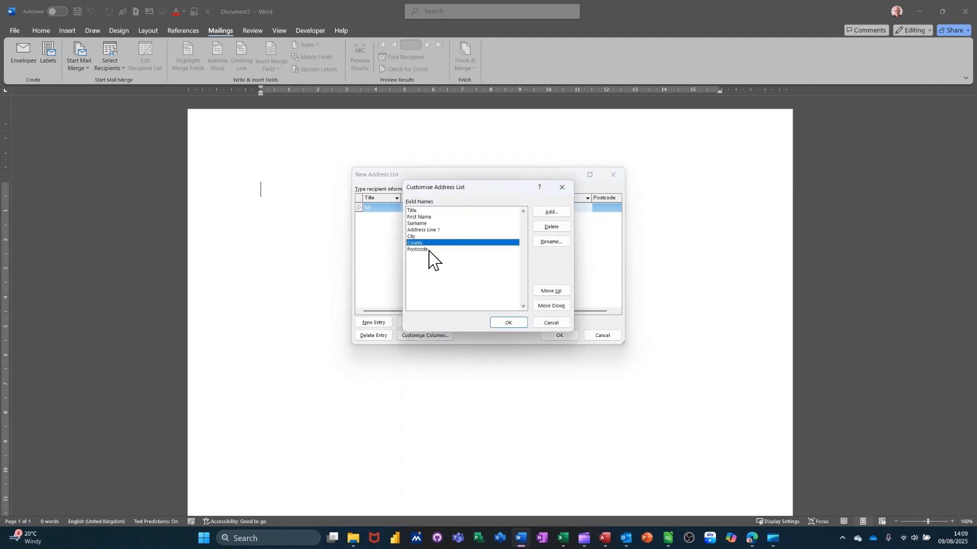
left_click(547, 227)
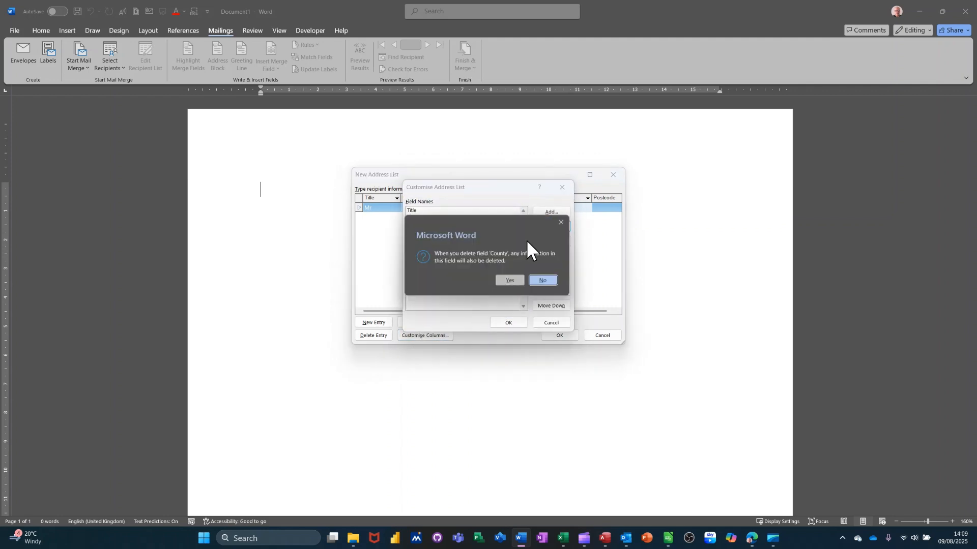
left_click(507, 279)
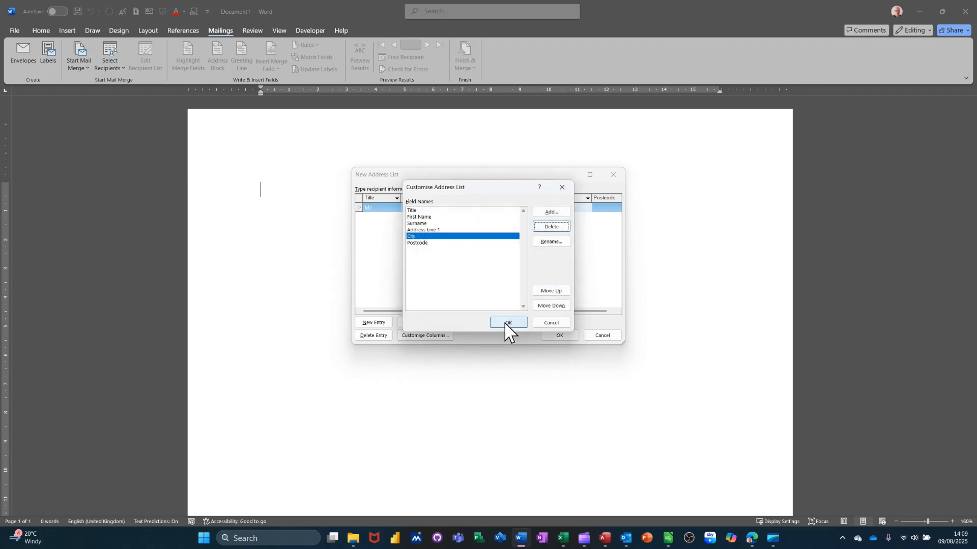
left_click(508, 322)
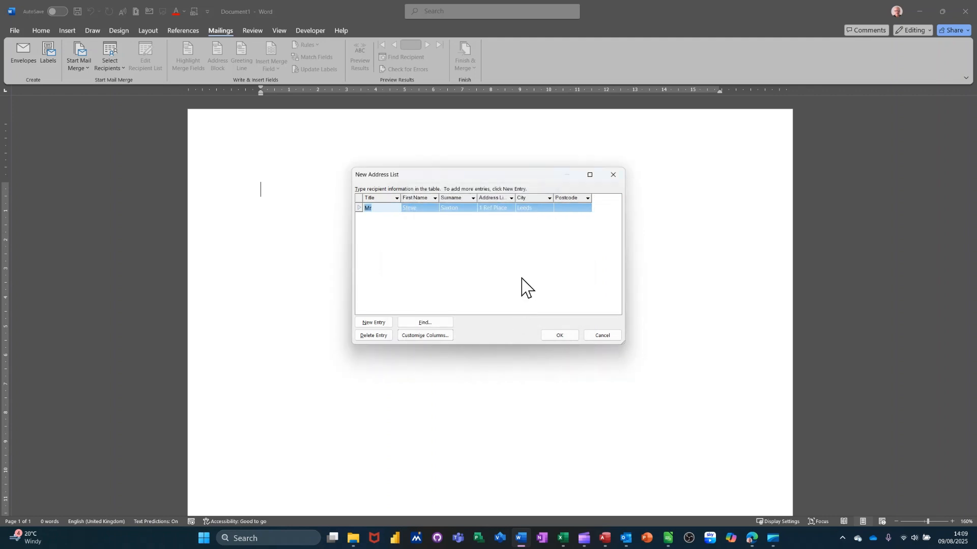
Enter the first recipient's postcode in the Postcode column and begin a second entry
left_click(559, 208)
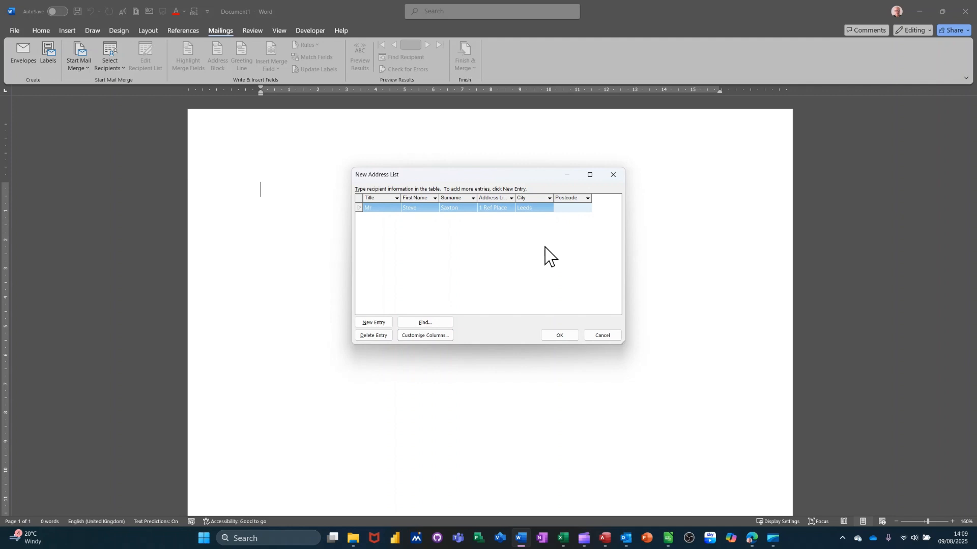
type("LS1 1WE")
key("Tab")
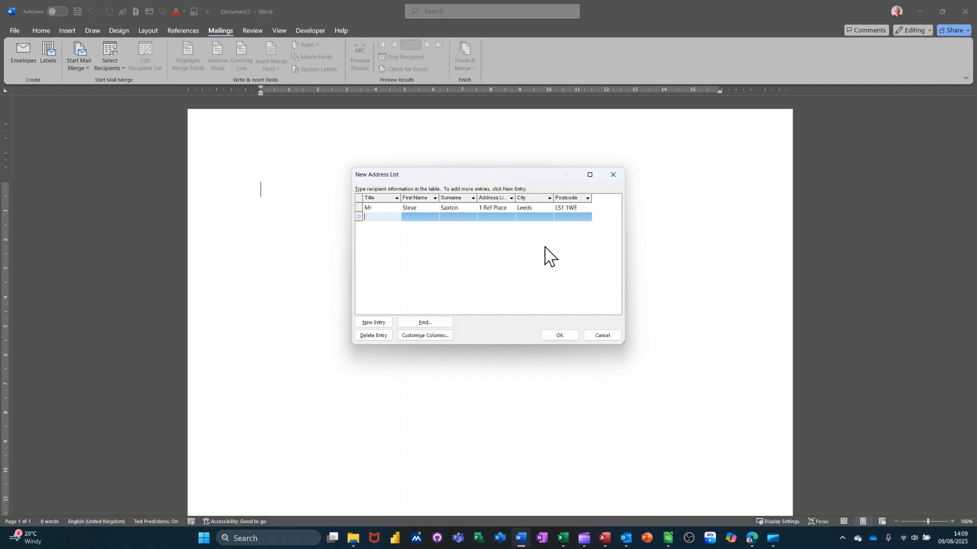
Enter the title Miss and the recipient's first name and surname in the second entry
type("Miss")
key("Tab")
type("Anne")
key("Tab")
type("Gr")
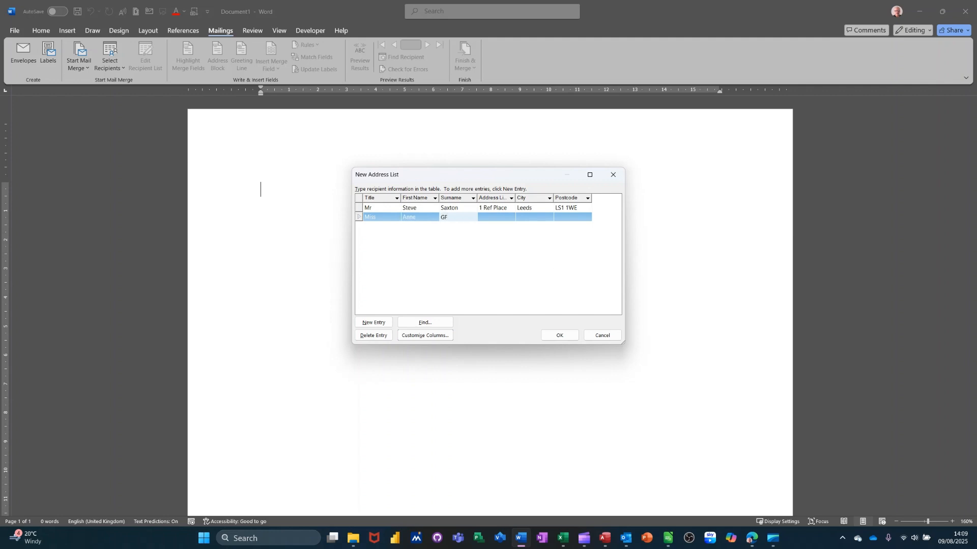
type("reen")
key("Tab")
Fill in the second recipient's street address, city and postcode in Address Line 1, City and Postcode
type("2Red R")
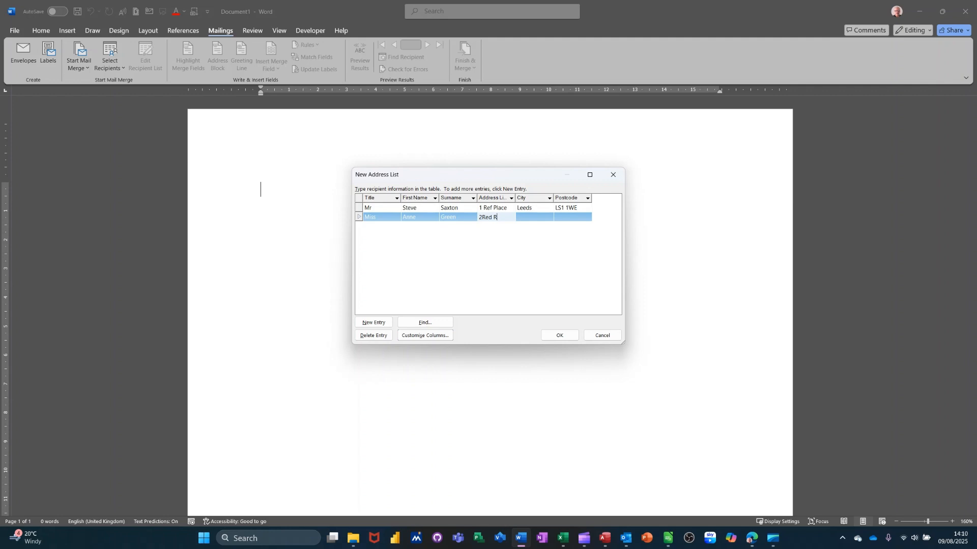
type("oad")
key("Tab")
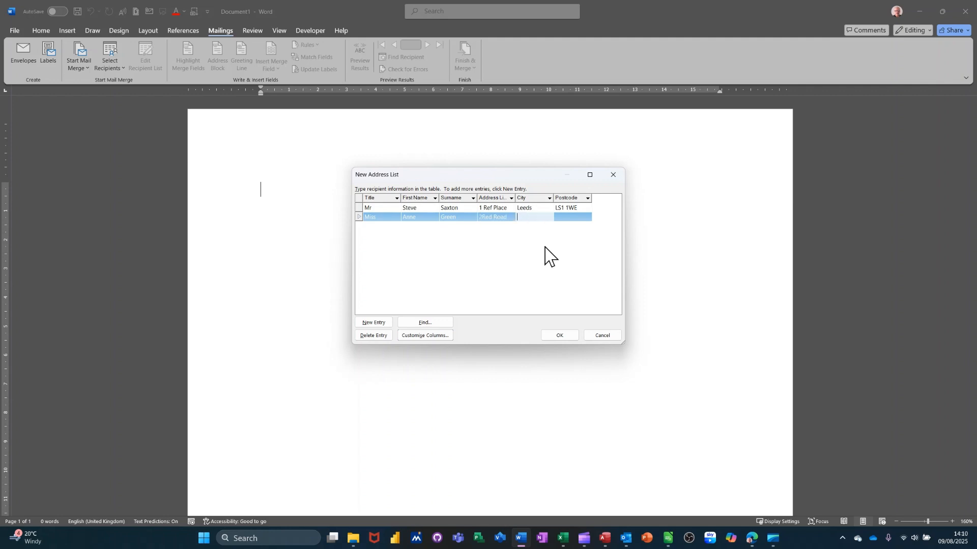
type("Bradford")
key("Tab")
type("BD")
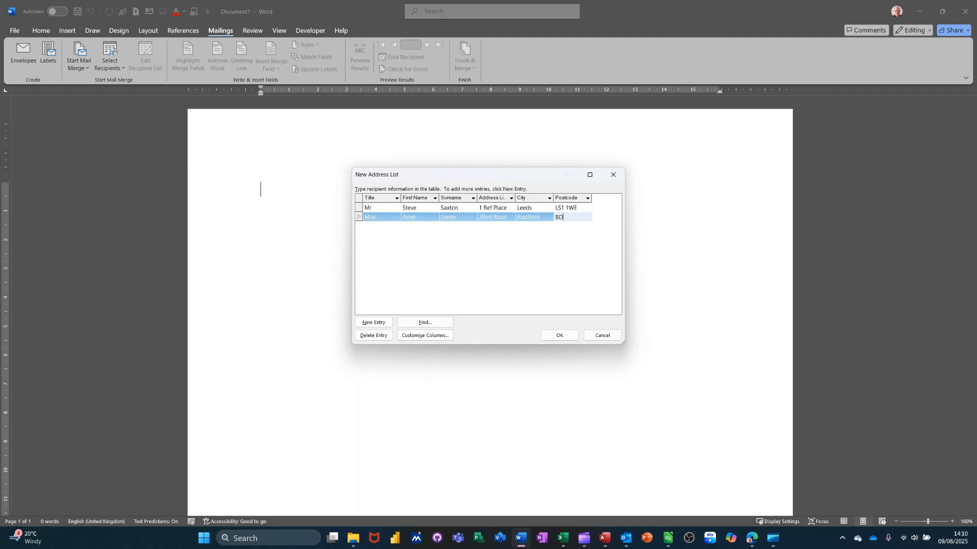
type("& 2FT")
key("Tab")
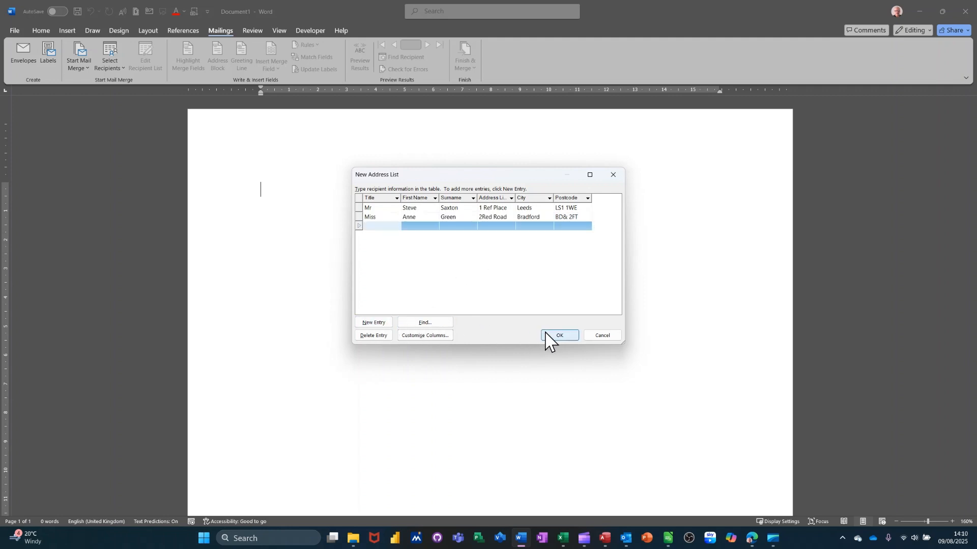
Finish the address list and save it as MyData in the My Data Sources folder
left_click(563, 337)
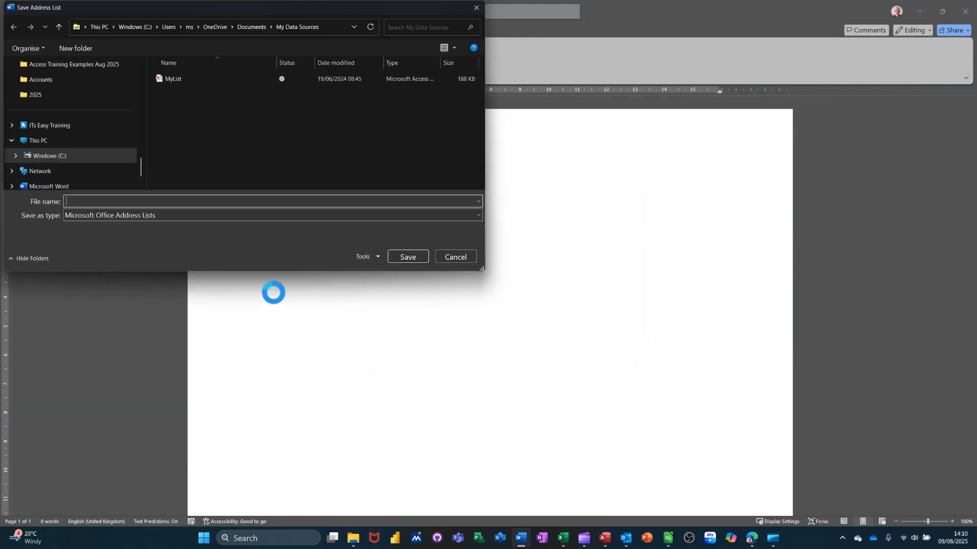
type("M")
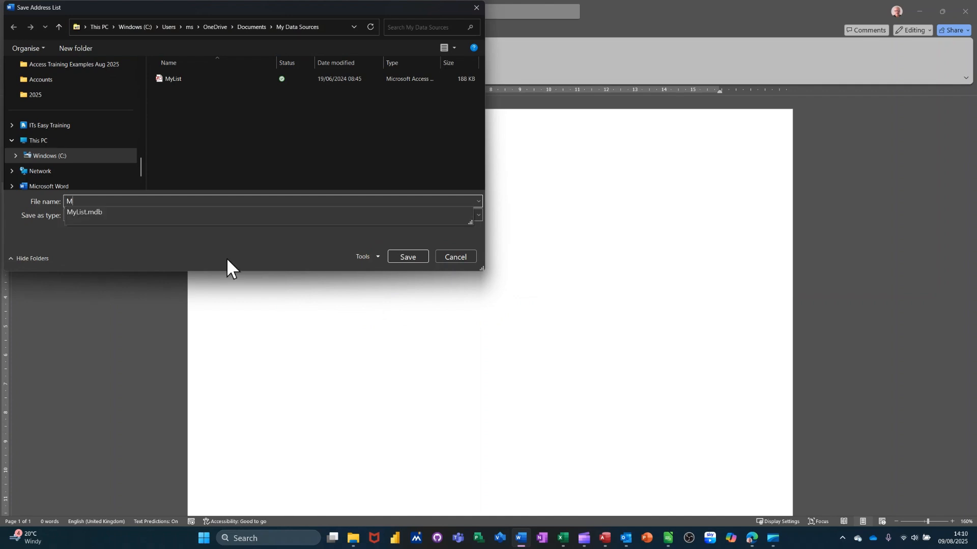
type("yData")
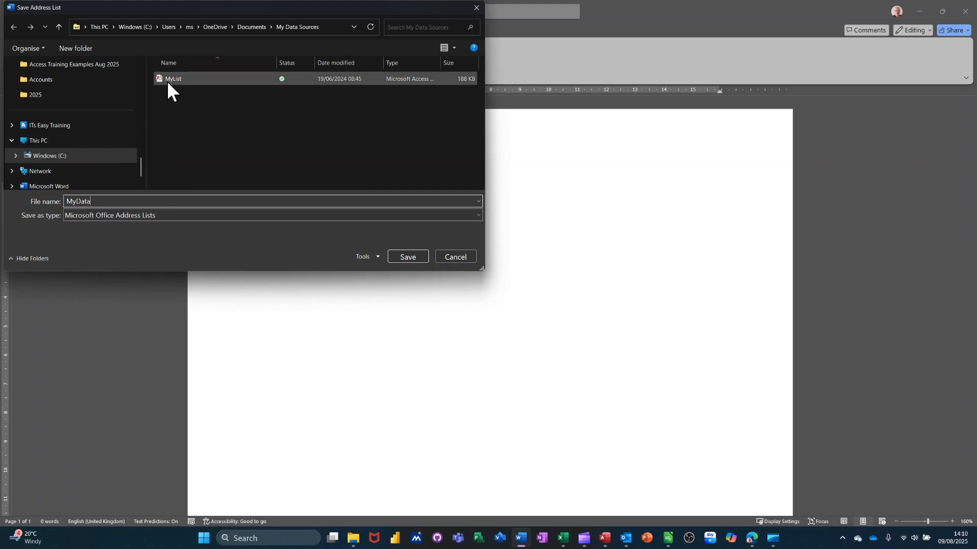
left_click(408, 257)
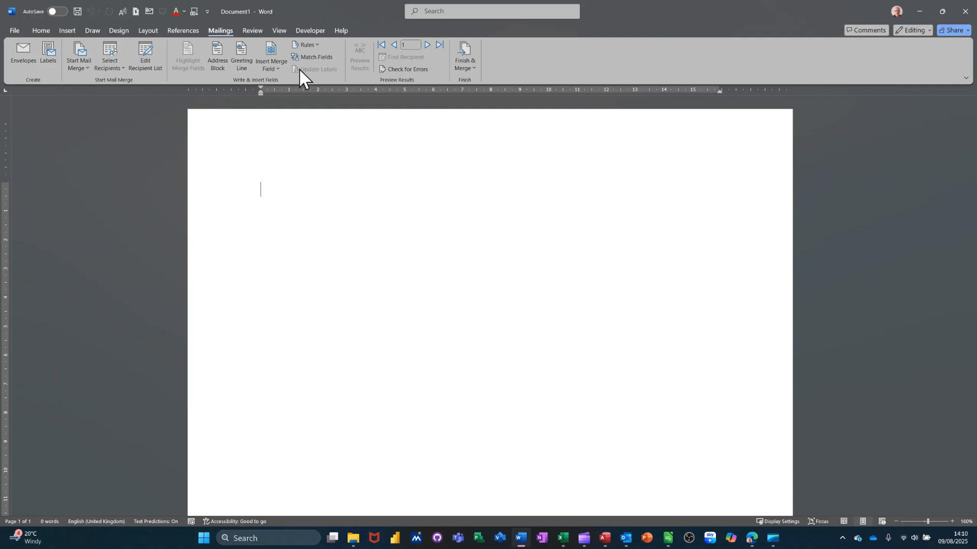
Insert an address block with its default settings at the start of the letter and preview the merge results
left_click(281, 72)
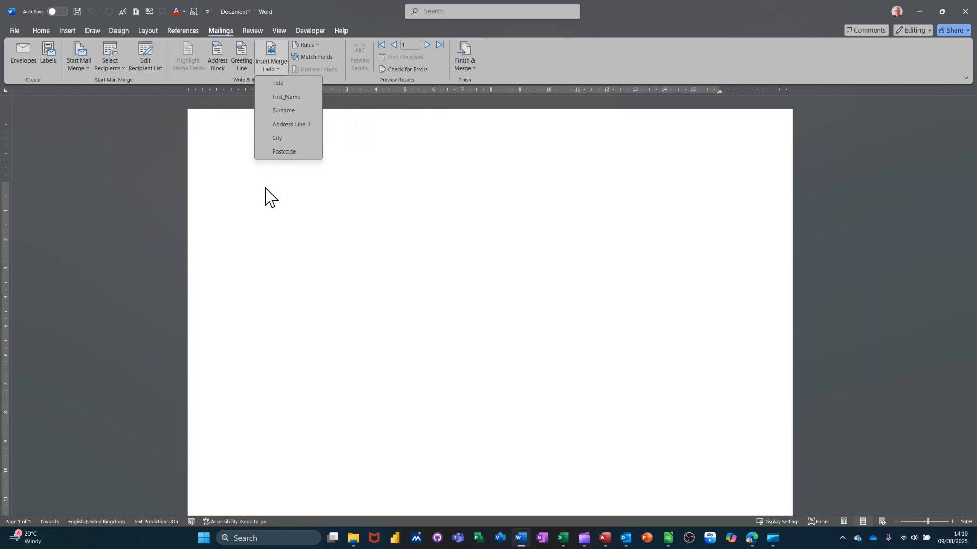
left_click(239, 194)
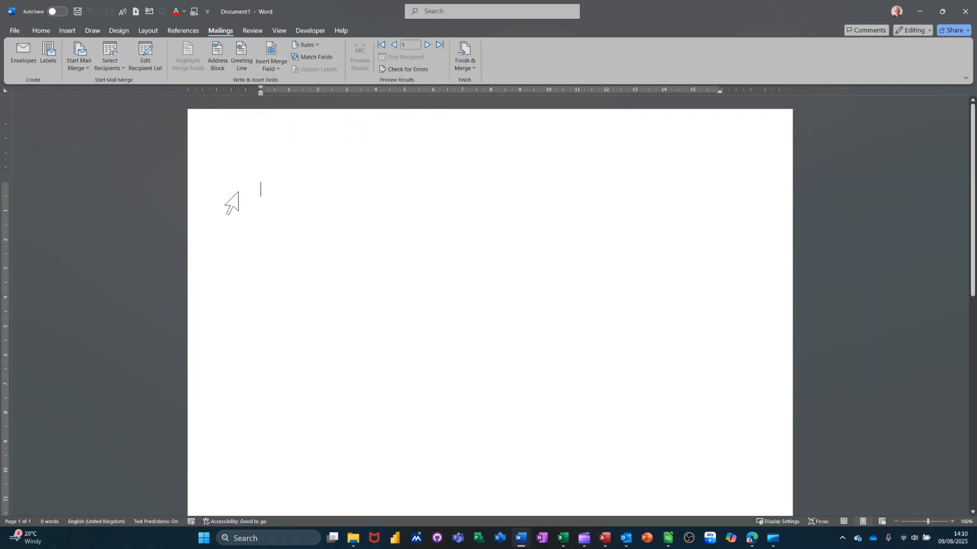
left_click(214, 53)
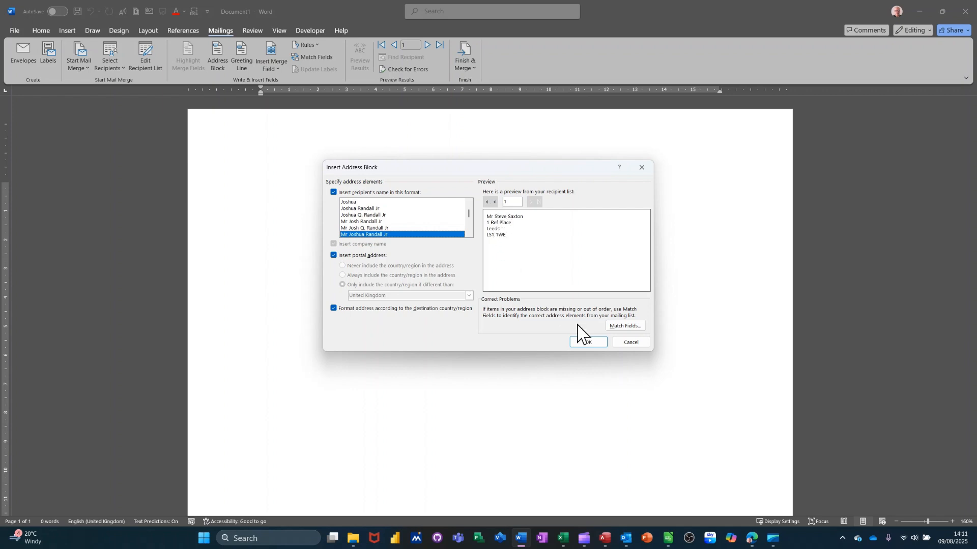
left_click(585, 344)
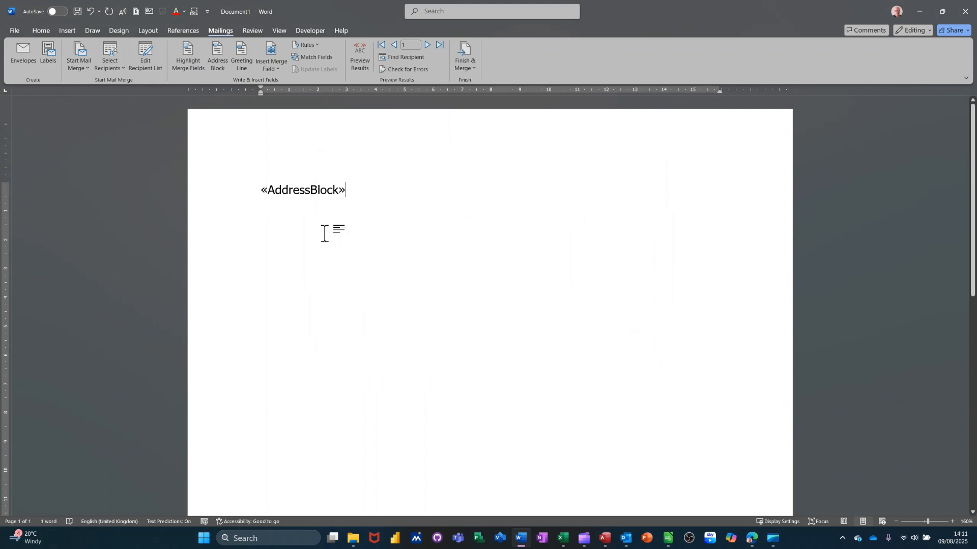
left_click(356, 60)
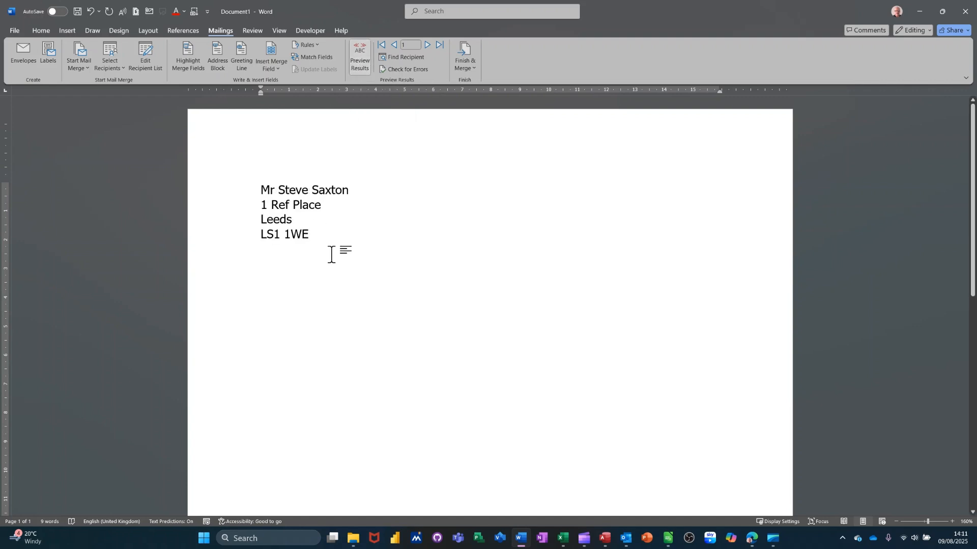
Below the address, add a greeting line made of "Dear", the First_Name merge field and a comma
key("Return")
type("Dear")
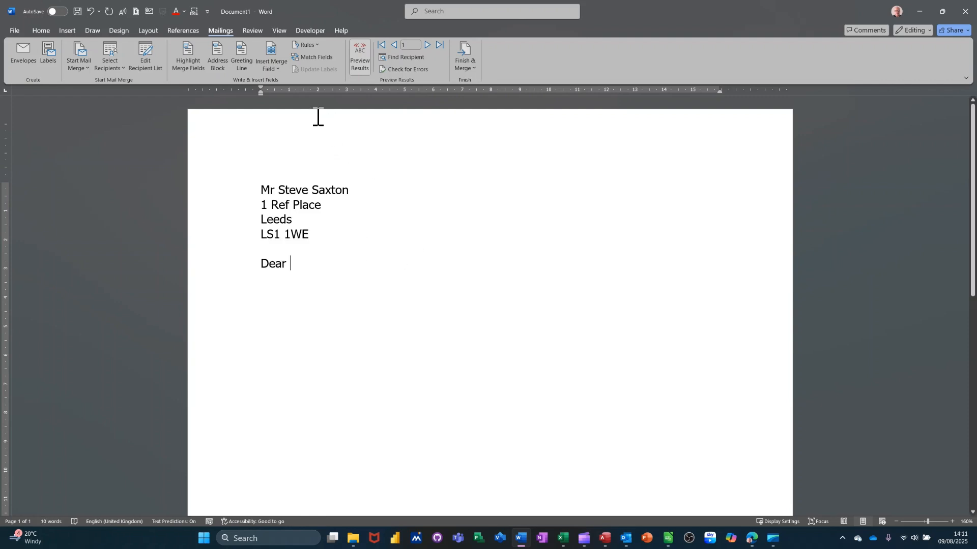
left_click(277, 67)
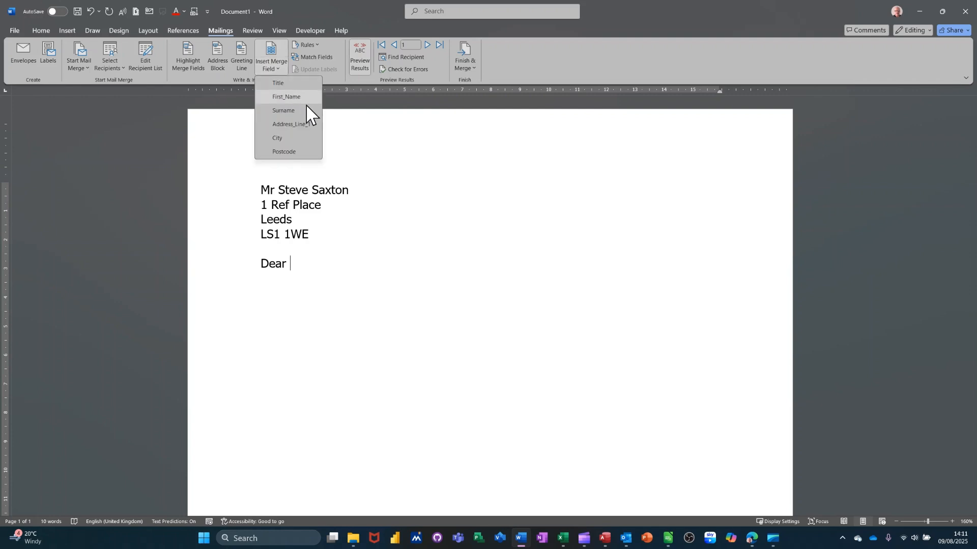
left_click(288, 97)
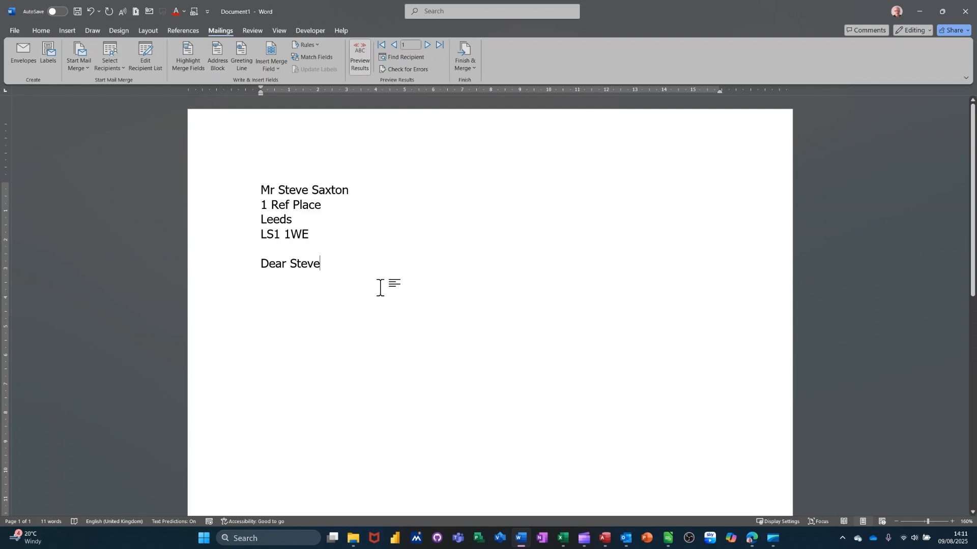
type(",  ")
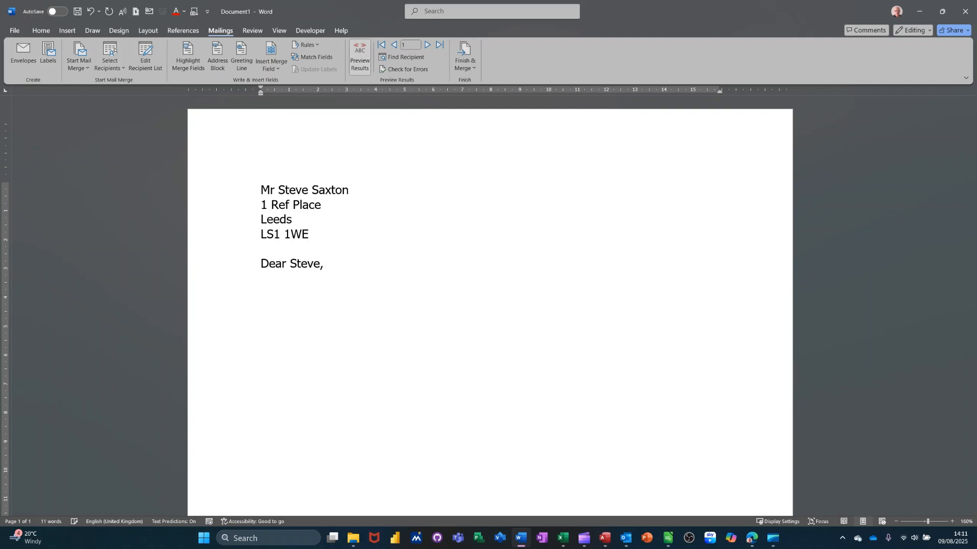
Write the body line "How did you like" with the City merge field and "......", and preview the second record before returning to the first
type("How did you like")
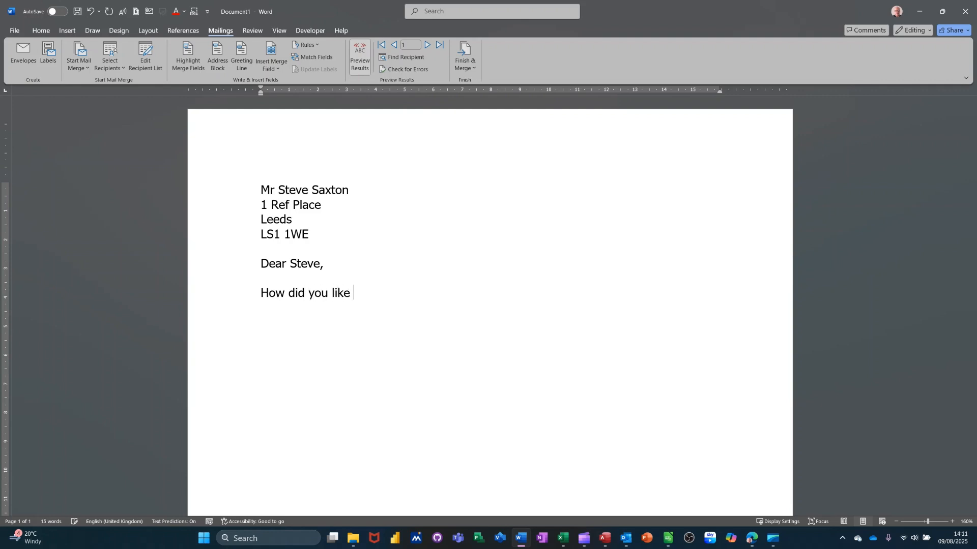
left_click(278, 69)
left_click(274, 136)
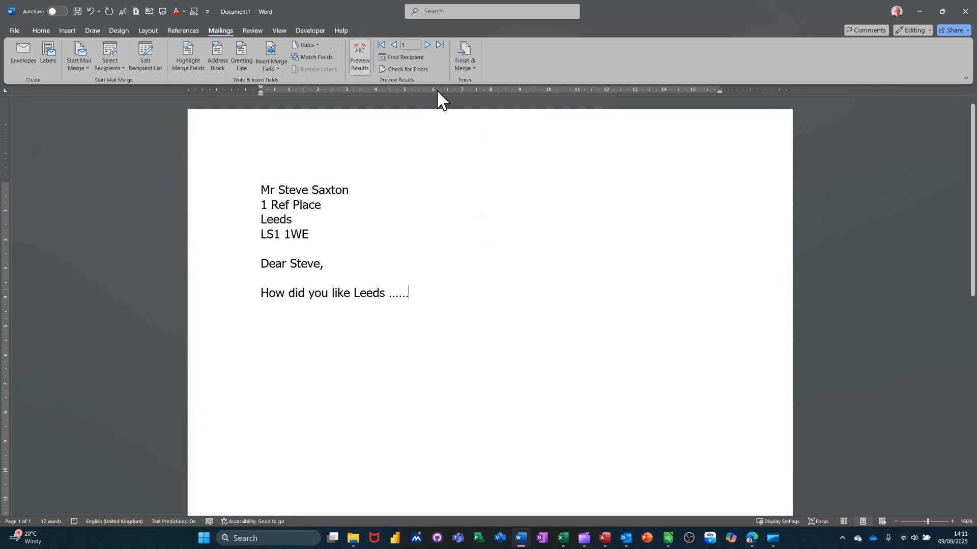
left_click(427, 45)
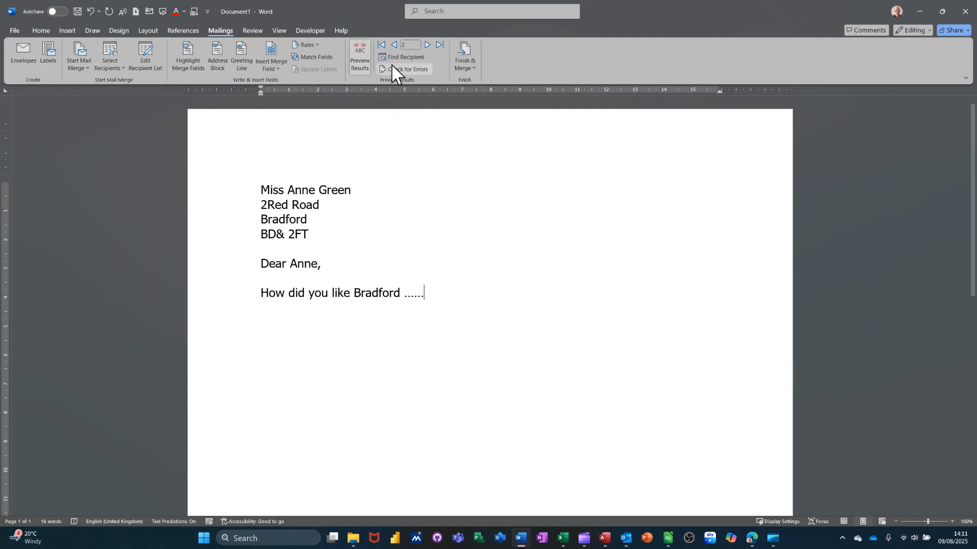
left_click(392, 44)
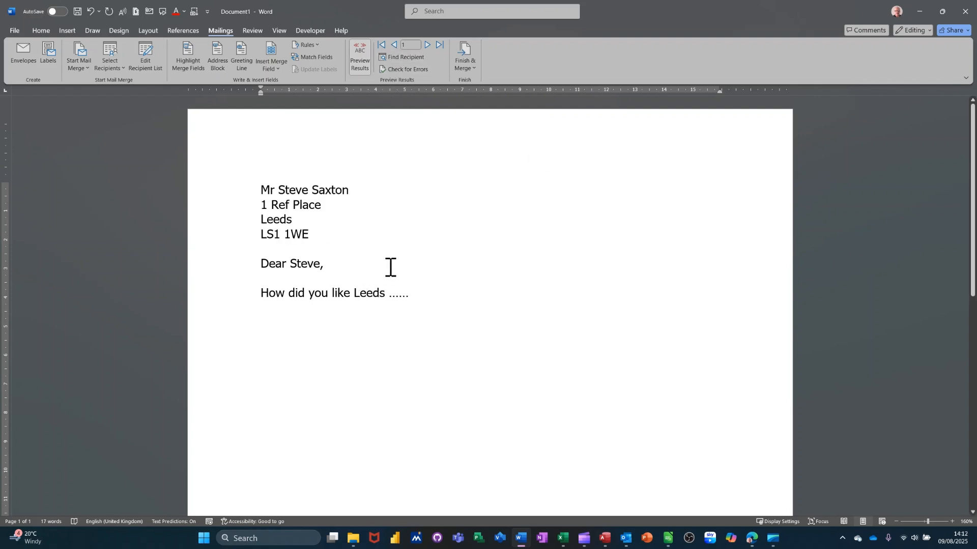
Save the document as a Word document named Main letter
left_click(79, 13)
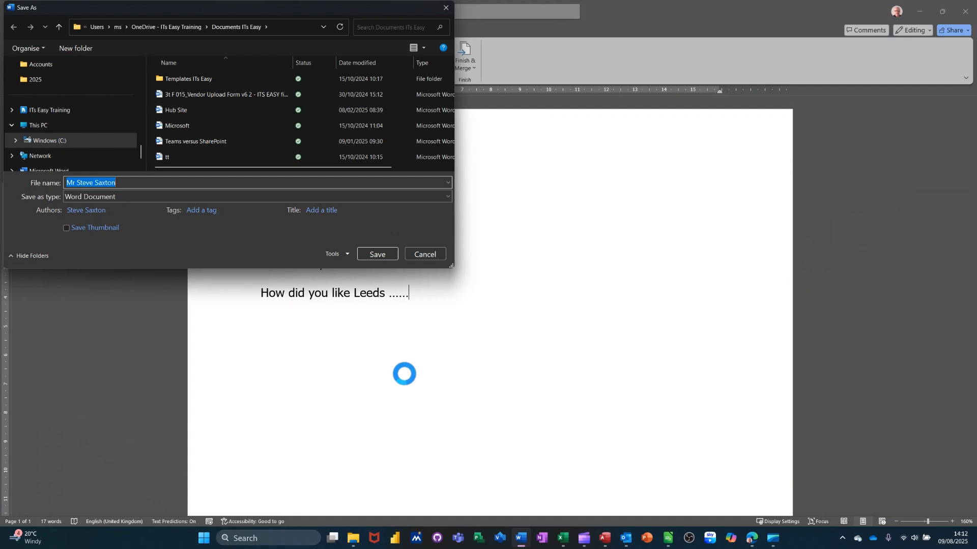
type("Main letter")
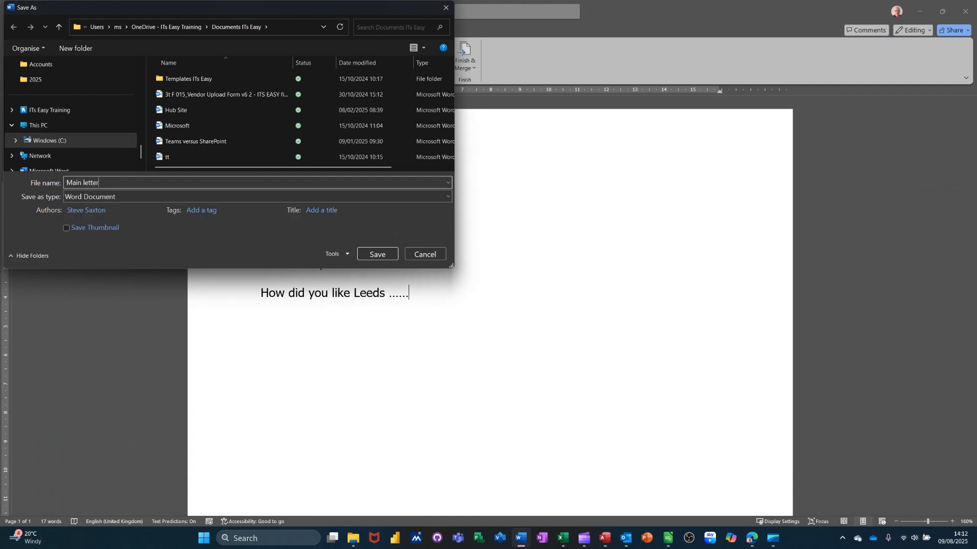
key("ctrl+a")
key("Return")
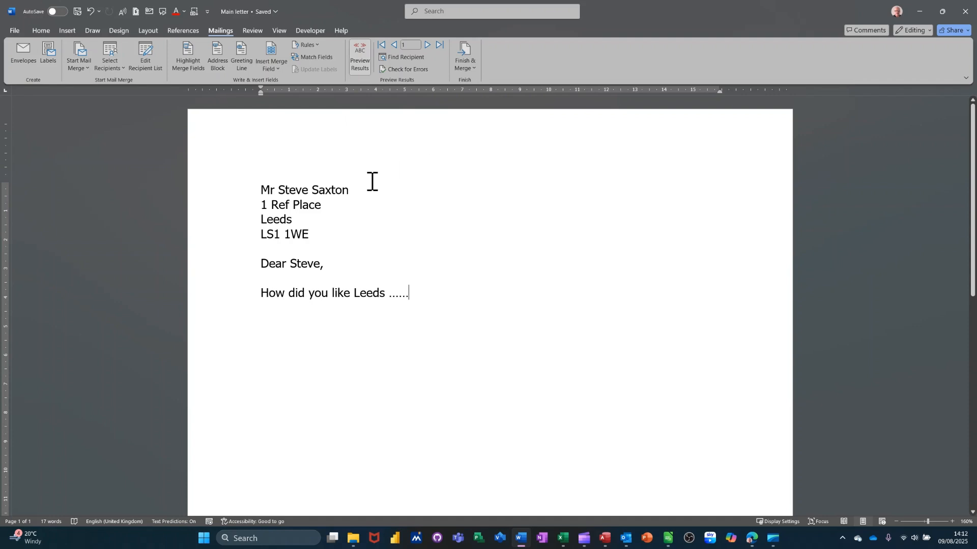
Finish the merge by creating individual documents for all records
left_click(464, 51)
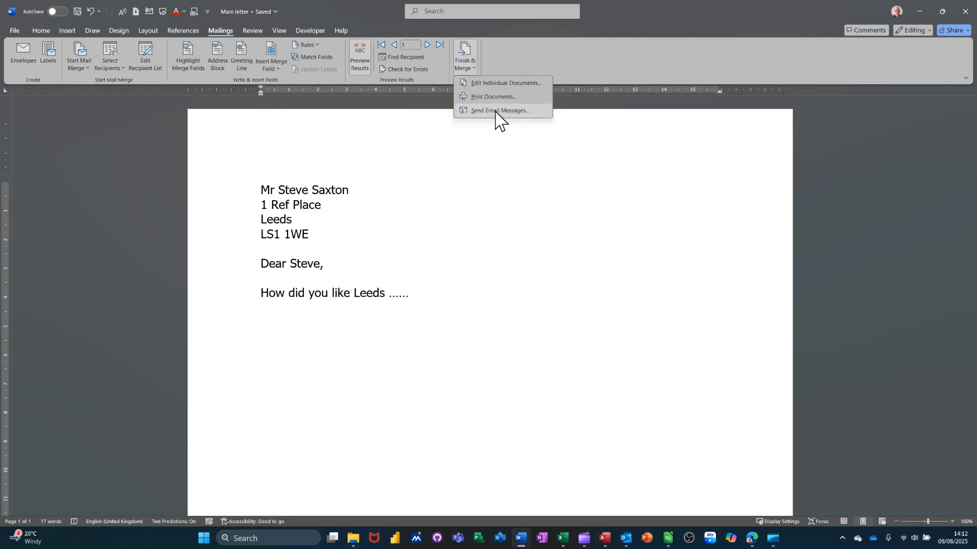
left_click(478, 82)
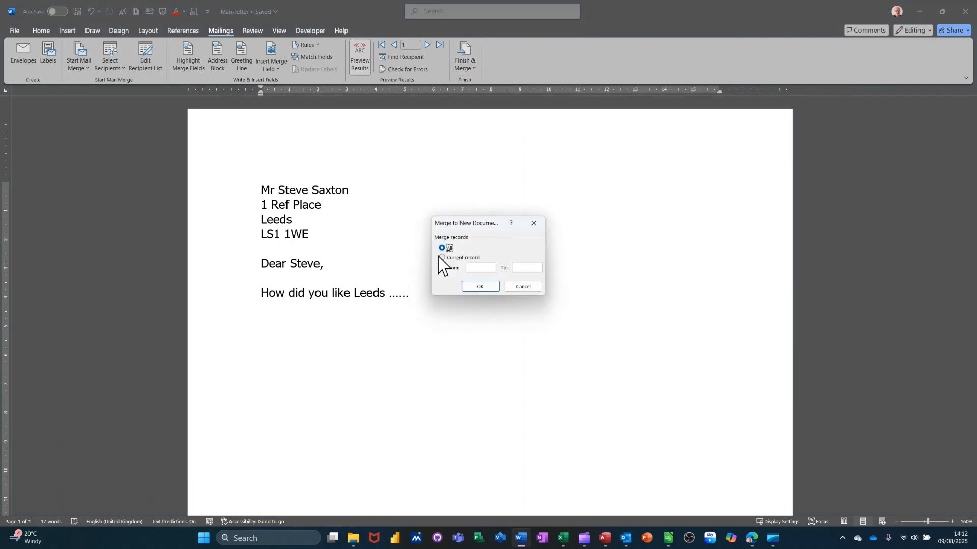
left_click(473, 287)
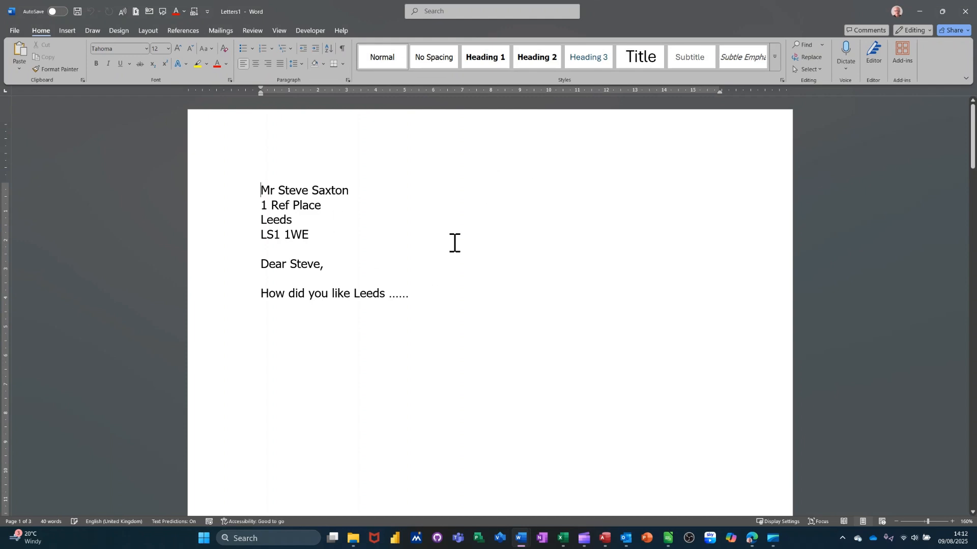
Review the merged letters with the pages zoomed out, and close the merged document without saving it
scroll(504, 217, "down", 5)
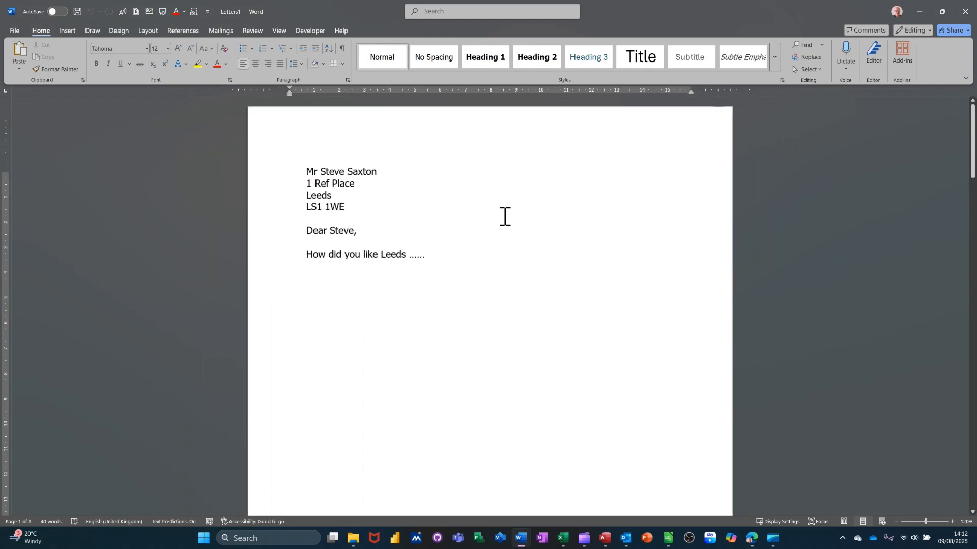
scroll(505, 218, "down", 1)
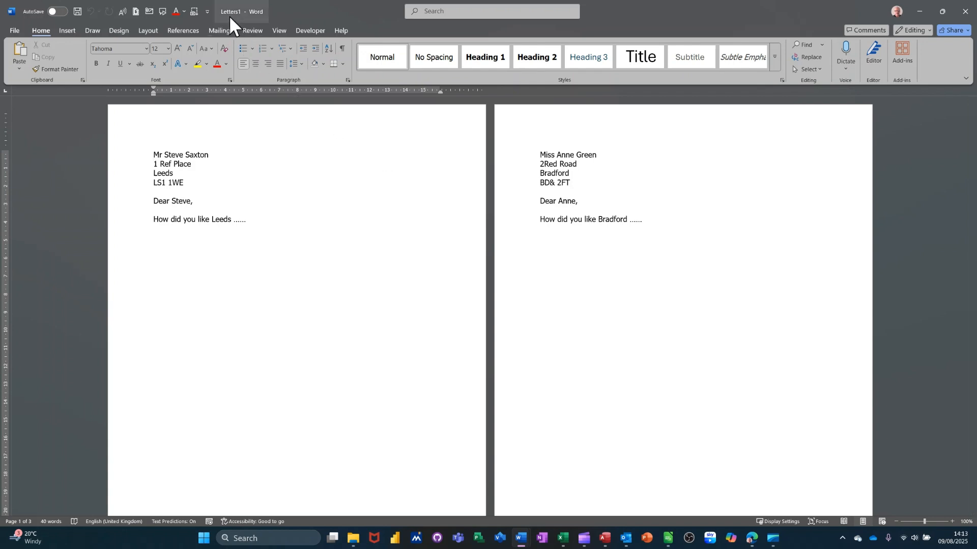
left_click(964, 11)
left_click(537, 286)
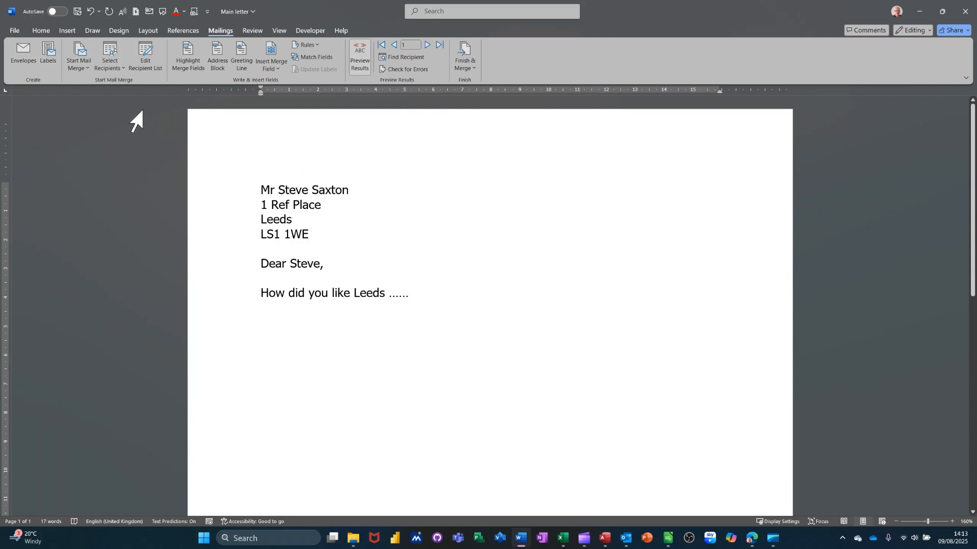
Edit the MyData.mdb data source, entering the title Mr and the recipient's first name and surname in the empty third entry
left_click(144, 47)
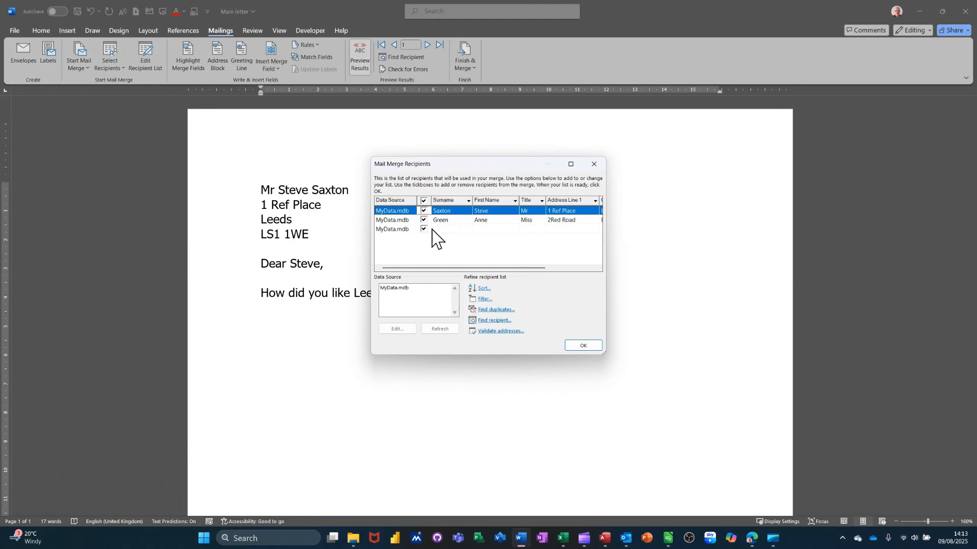
left_click(389, 297)
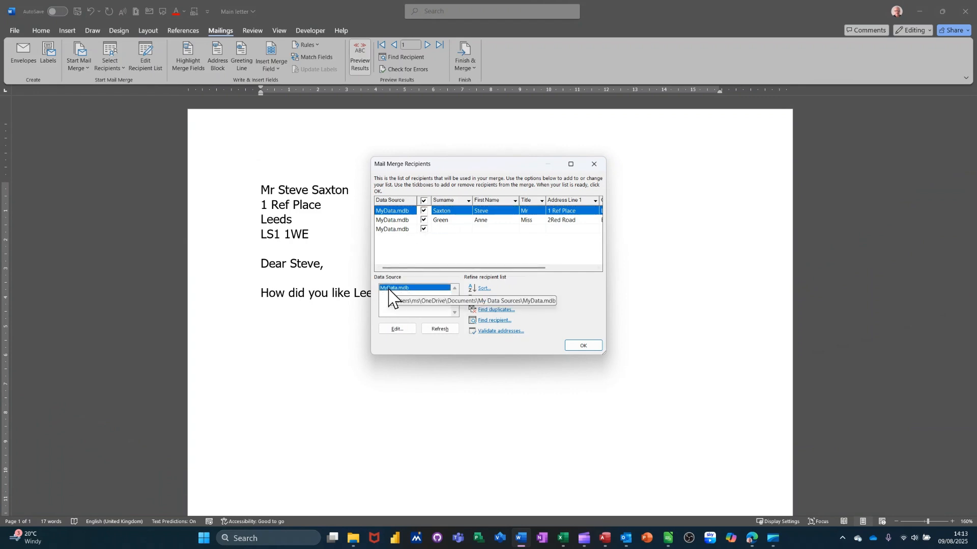
left_click(398, 329)
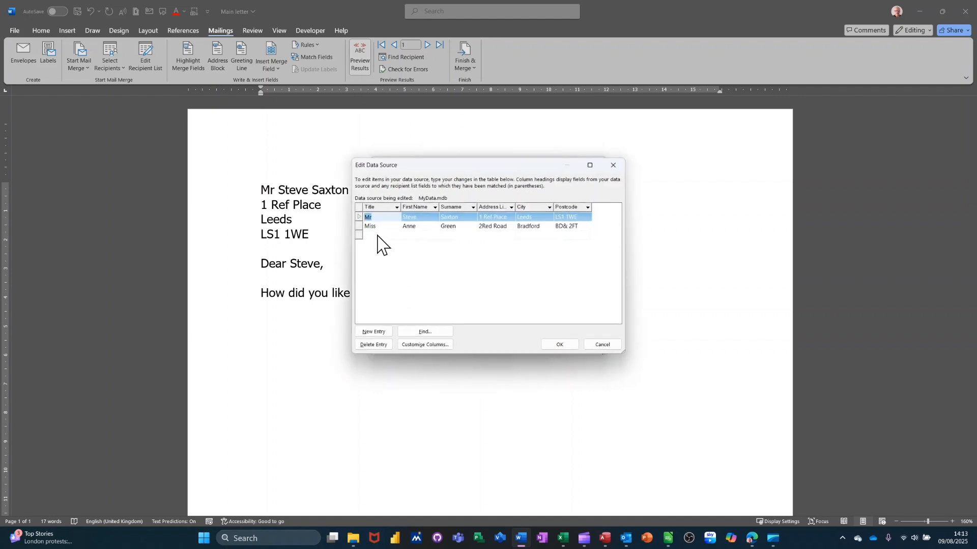
left_click(377, 235)
type("Mr")
key("Tab")
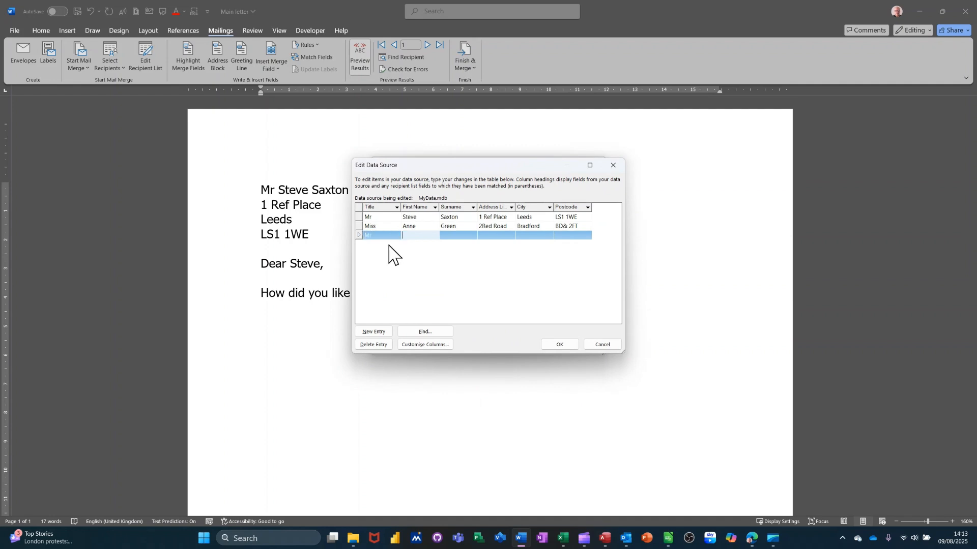
type("Dave")
key("Tab")
type("Green")
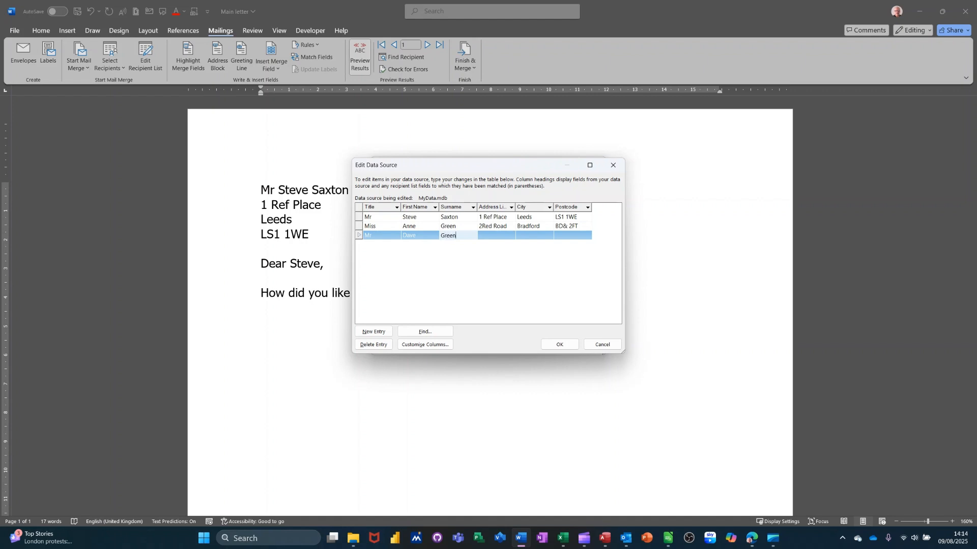
Complete the third entry in the data source with the recipient's address line, city and postcode
key("Tab")
type("Bradford")
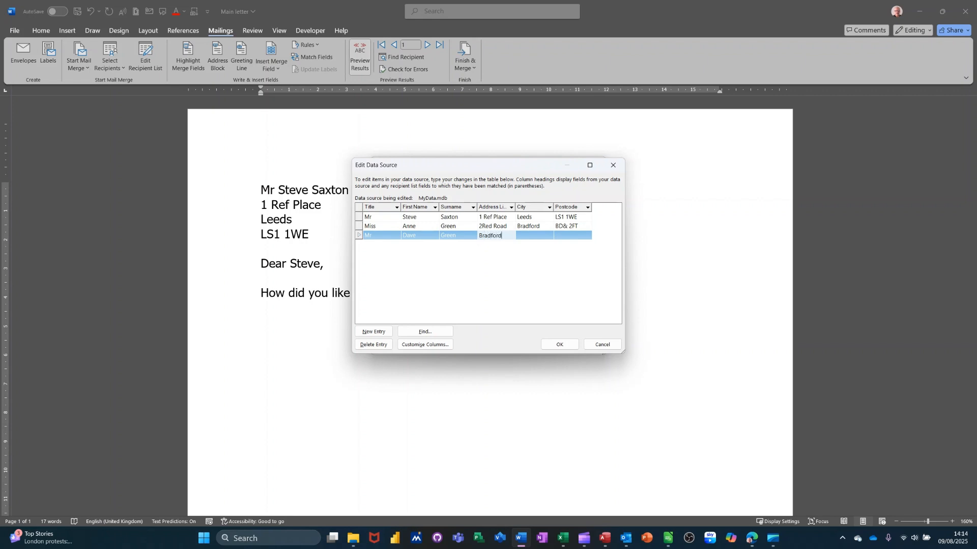
key("Tab")
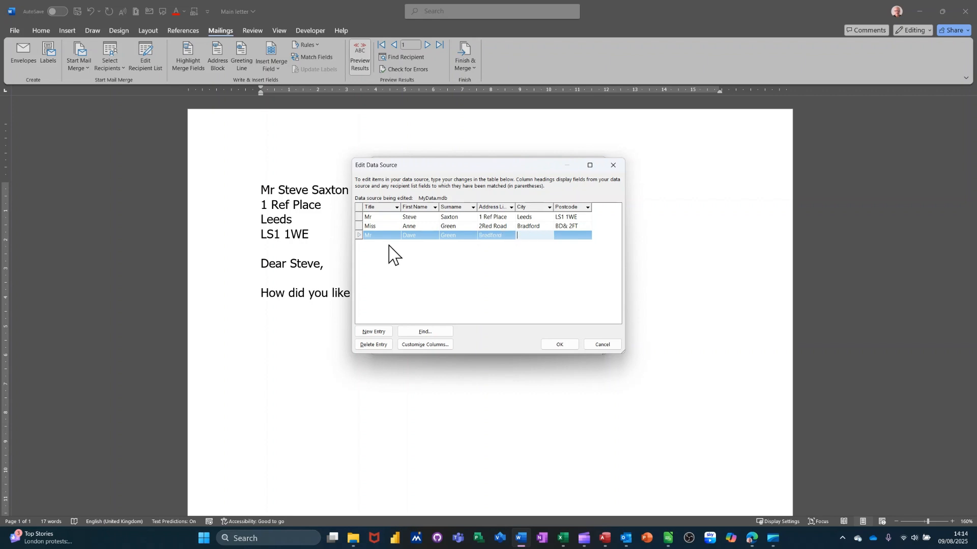
type("Bradford")
key("Tab")
type("B")
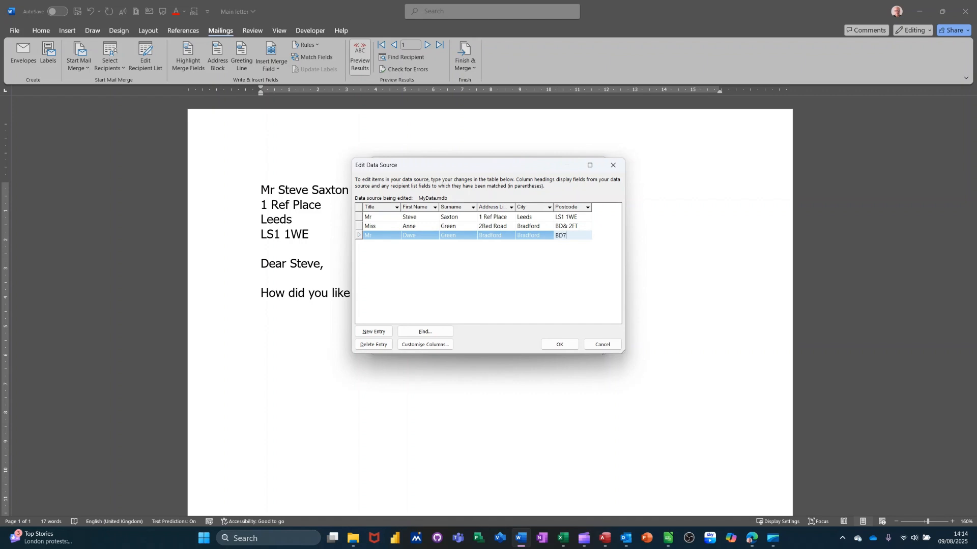
type("D7 2FT")
Update the recipient list by saving the changes to MyData.mdb, and preview the third record's letter
left_click(555, 348)
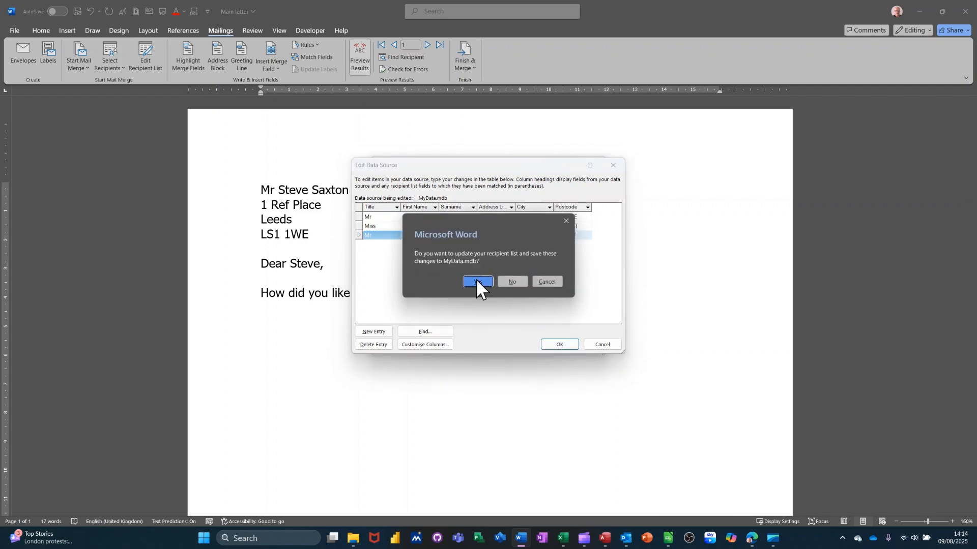
left_click(477, 281)
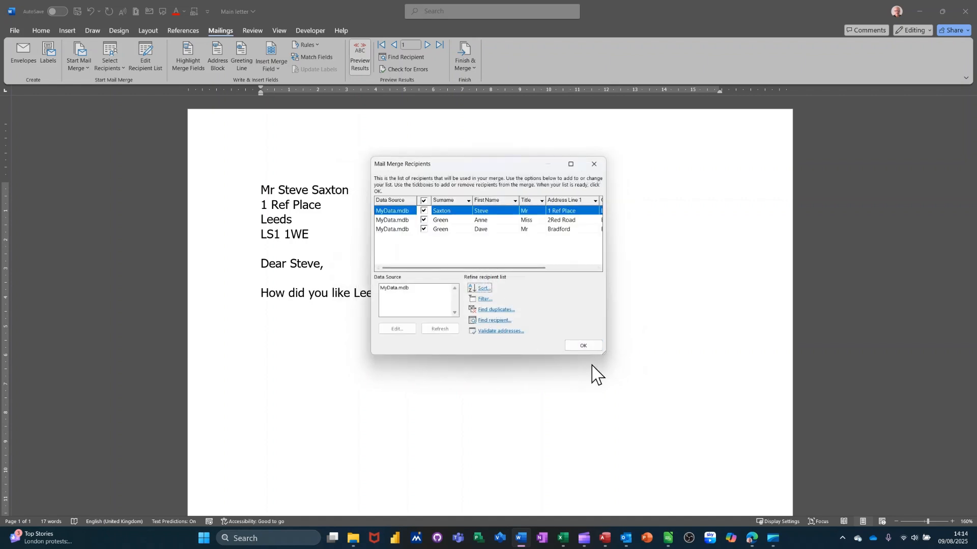
left_click(584, 348)
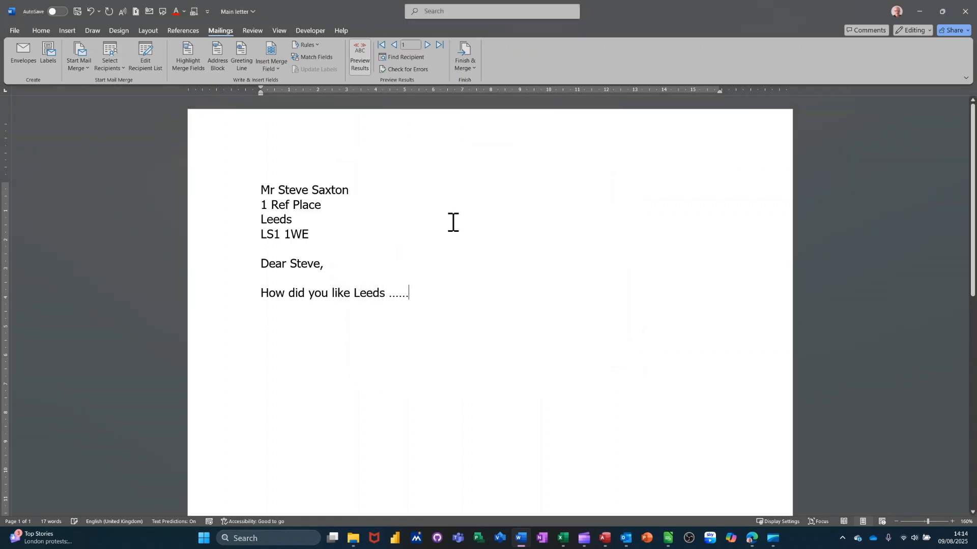
left_click(427, 44)
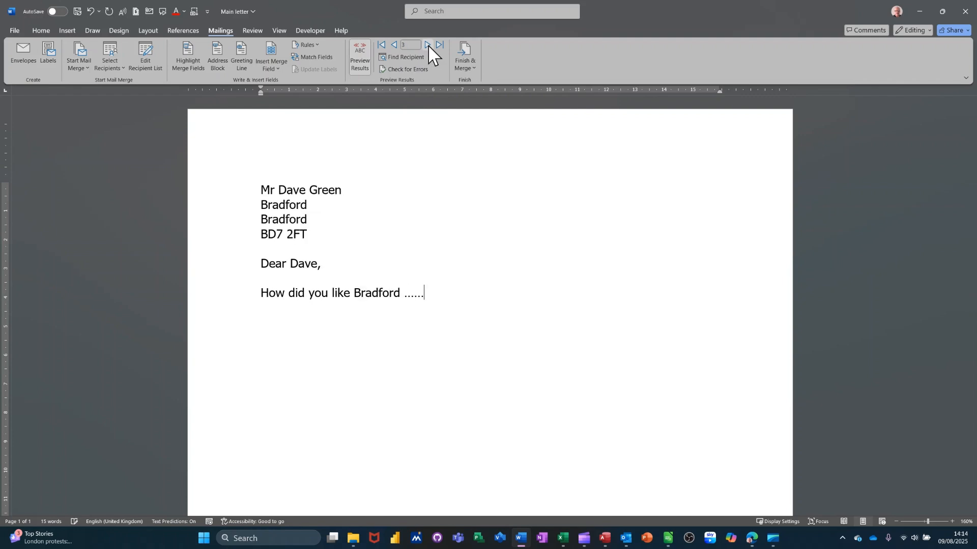
Finish the merge again as individual documents for all records, and view the new letters with the pages zoomed out
left_click(465, 55)
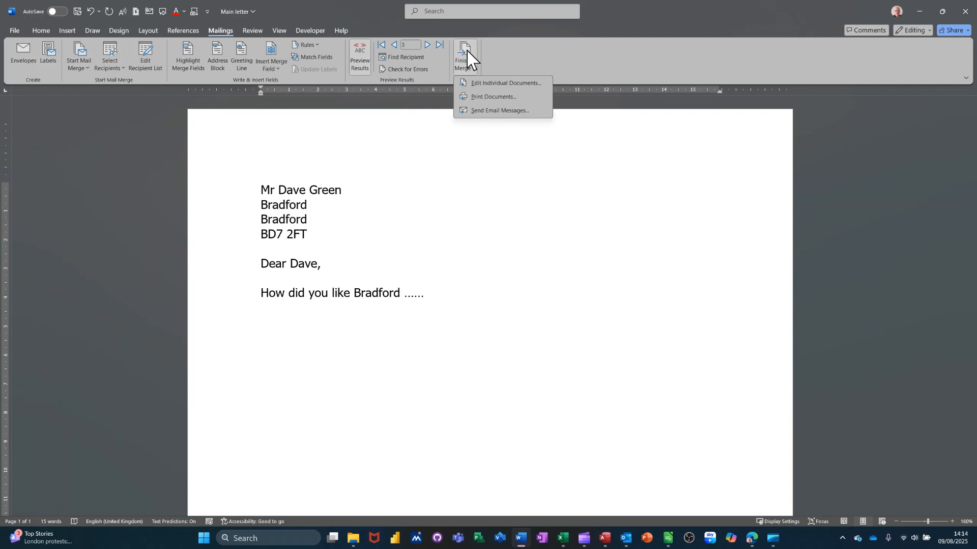
left_click(475, 82)
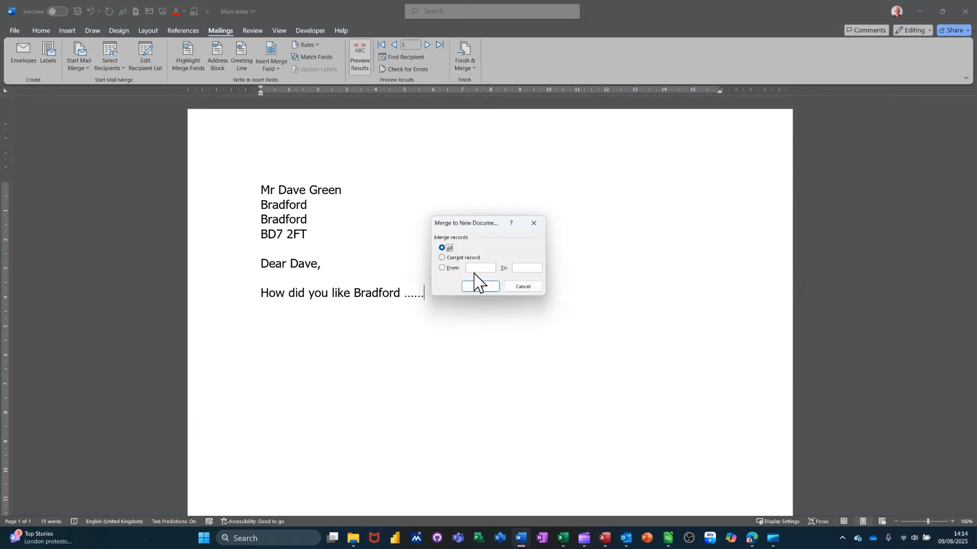
left_click(478, 286)
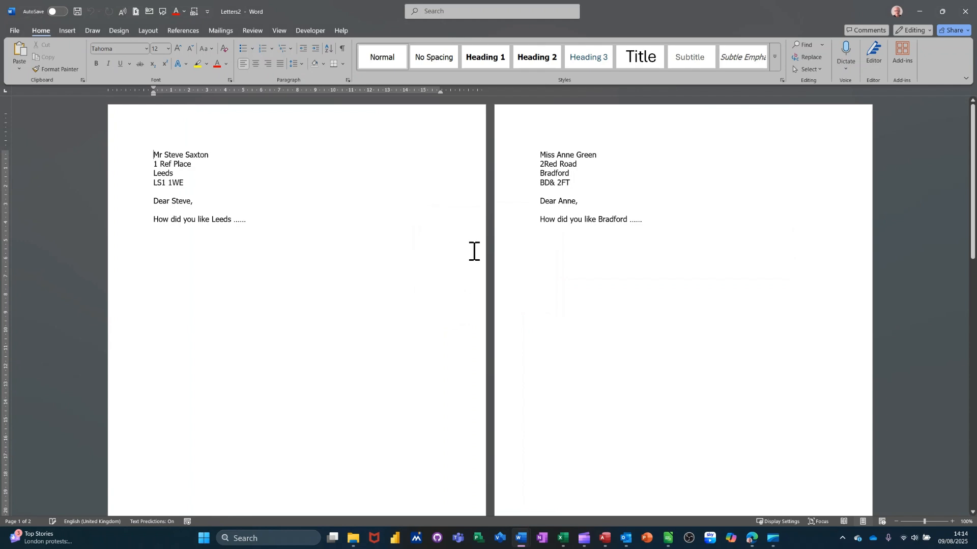
scroll(463, 249, "down", 3)
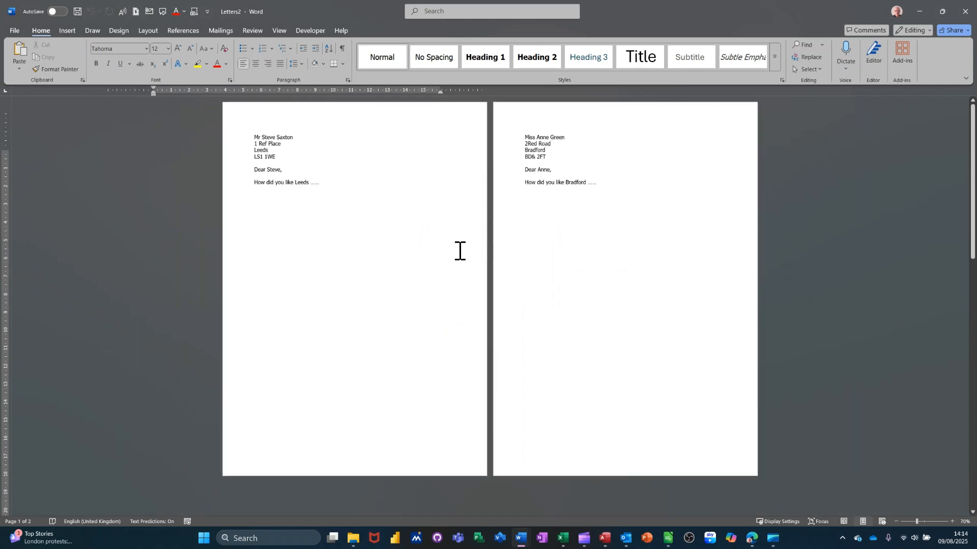